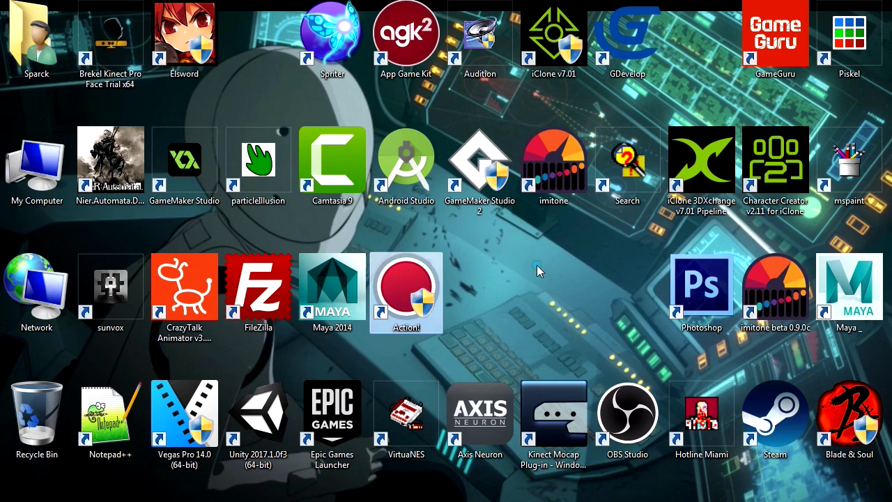
- Move the OBS Studio shortcut beside Action! and the Camtasia 9 shortcut just right of it
left_click(518, 241)
left_click_drag(627, 418, 500, 291)
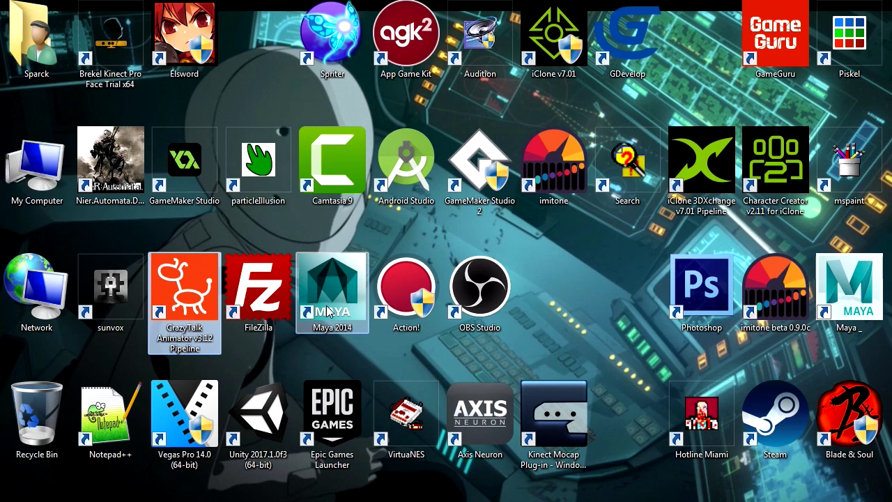
left_click_drag(331, 160, 553, 285)
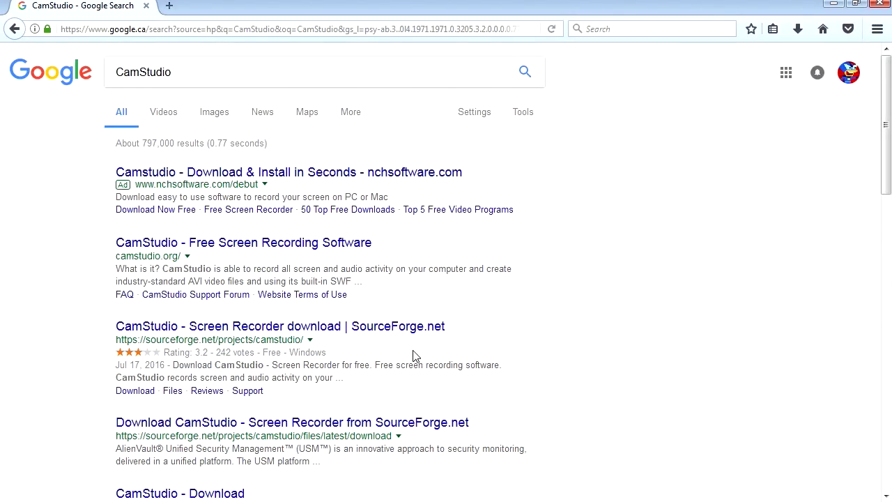
- Scroll through the camstudio.org homepage to its download section
scroll(413, 356, "down", 5)
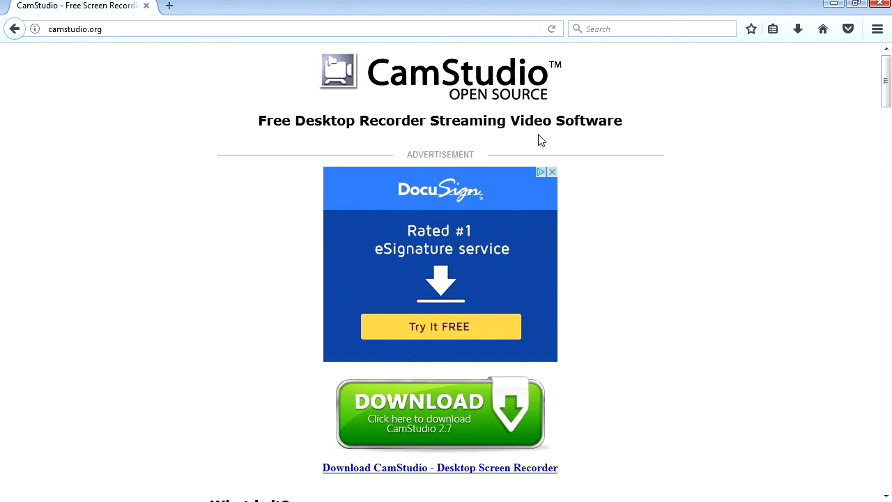
scroll(449, 338, "down", 2)
scroll(435, 355, "up", 2)
scroll(446, 425, "down", 3)
scroll(446, 426, "down", 1)
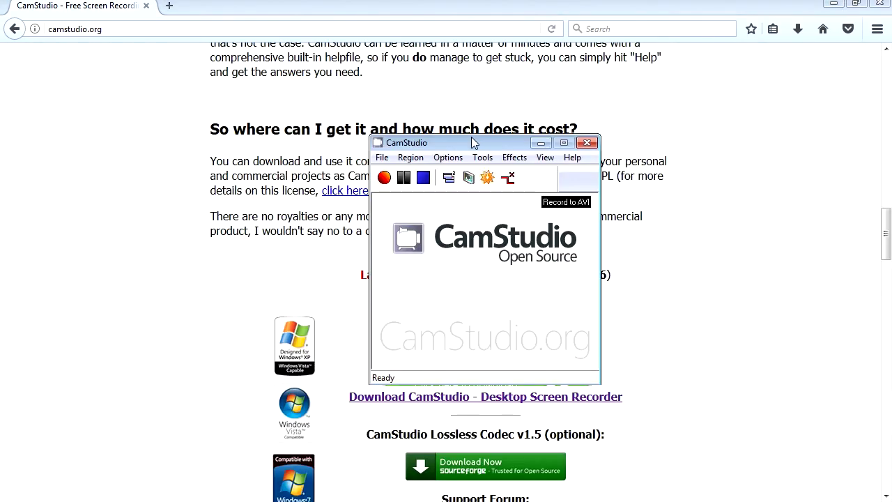
- Record a brief 320x240 region test in CamStudio and cancel the Save AVI File dialog
left_click_drag(483, 141, 440, 118)
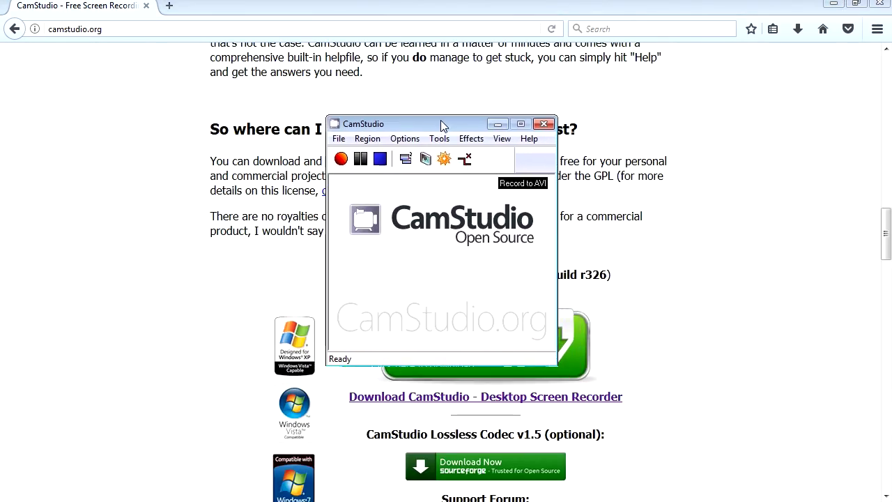
left_click(341, 156)
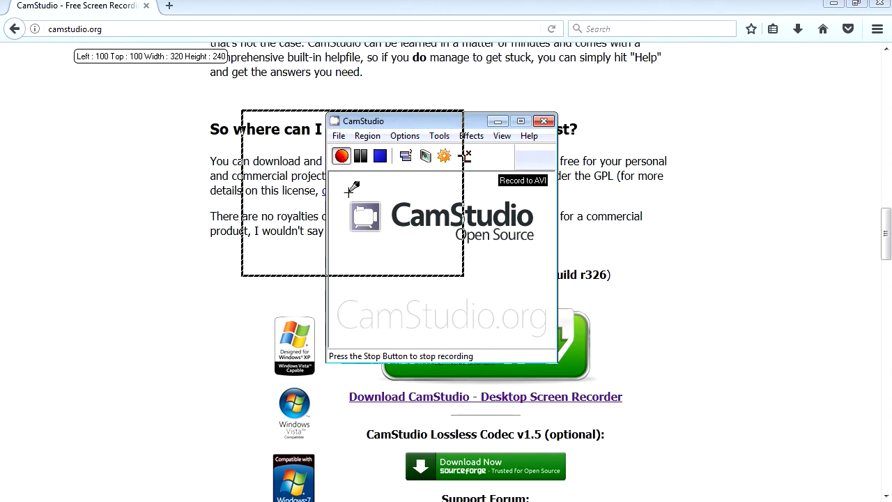
left_click(106, 80)
key("F9")
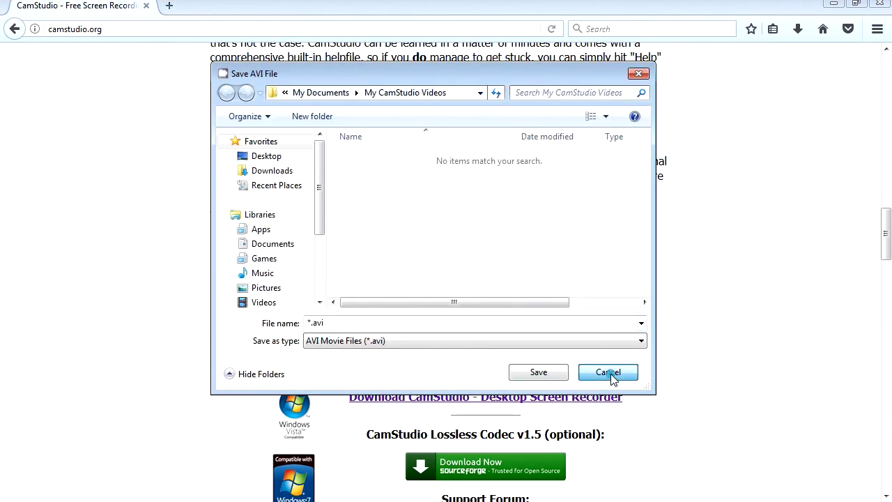
left_click(613, 374)
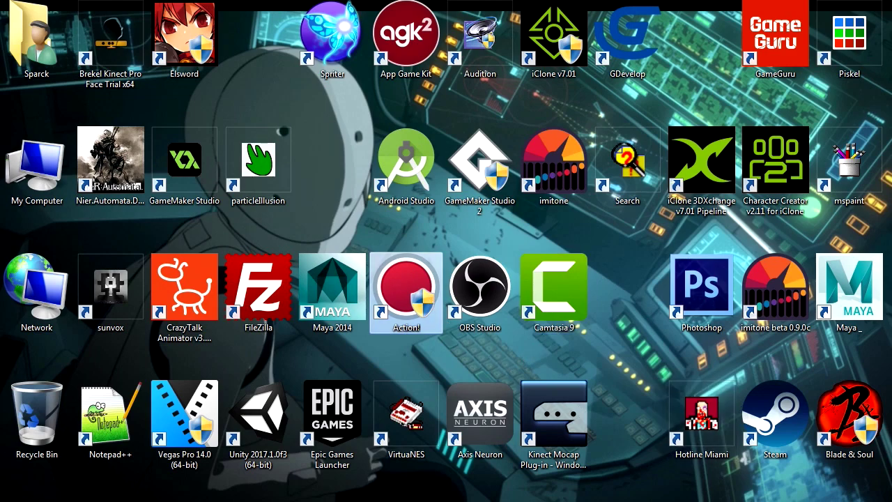
left_click(771, 501)
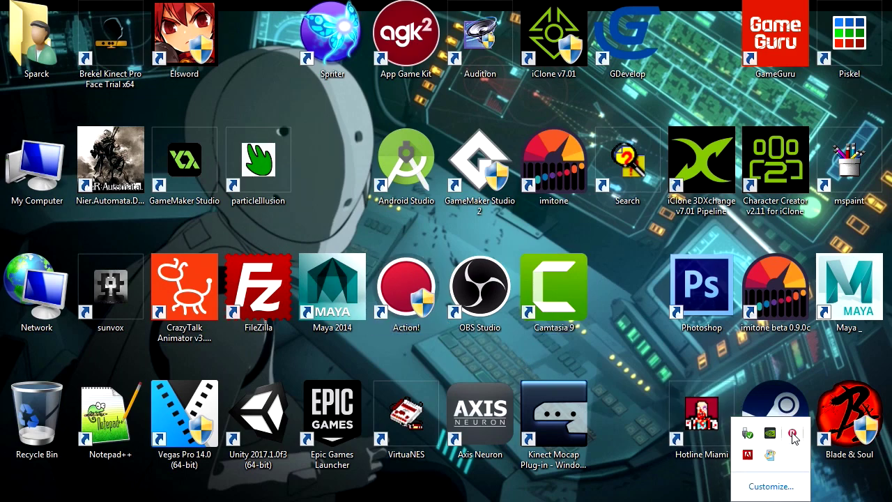
left_click(625, 322)
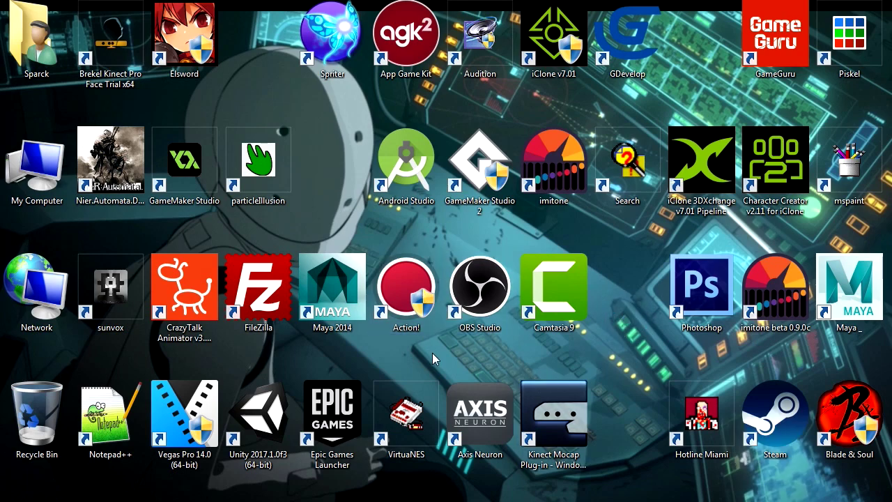
left_click(452, 322)
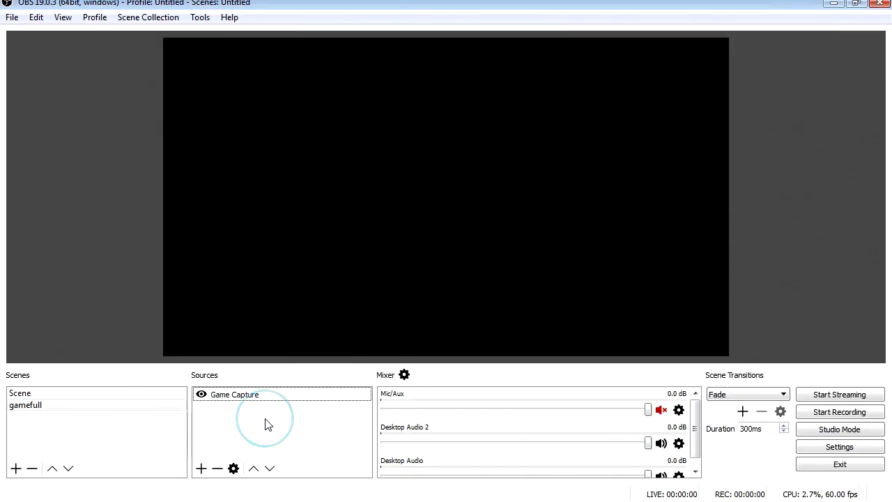
- Remove the Game Capture source from the OBS scene
left_click(244, 394)
right_click(244, 395)
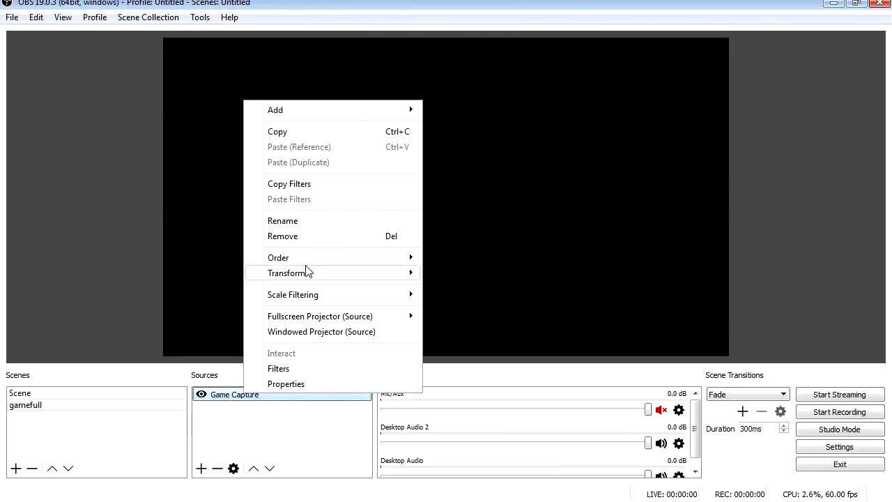
left_click(304, 239)
left_click(466, 273)
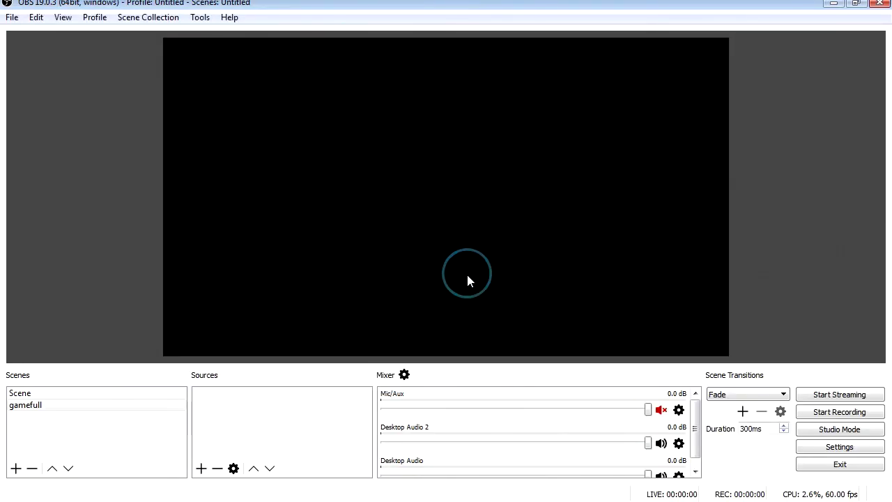
- Try deleting the scene 'Scene' and dismiss the at-least-one-scene warning
left_click(40, 395)
key("Delete")
left_click(466, 272)
key("Delete")
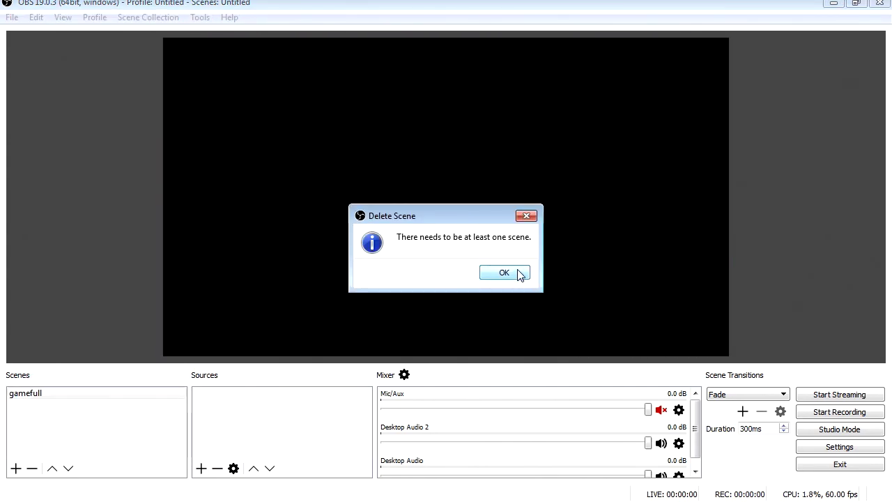
left_click(517, 272)
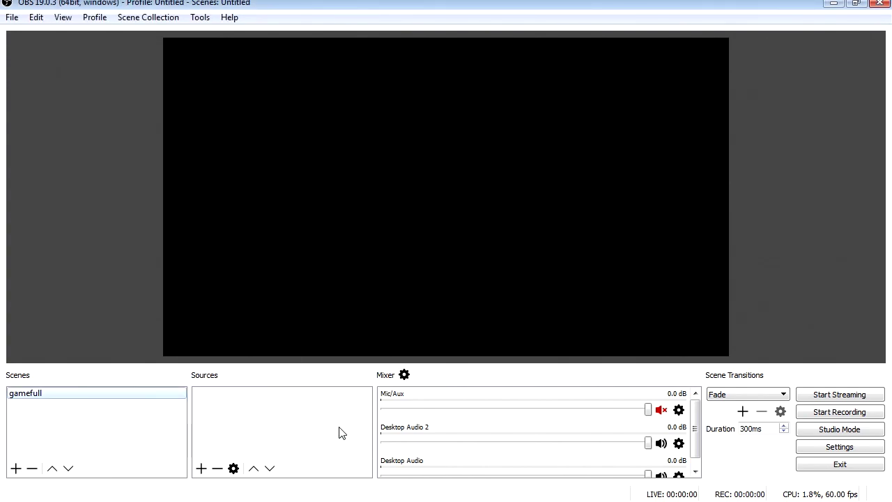
- Make a short test recording and open the recordings folder via File > Show Recordings
left_click(835, 414)
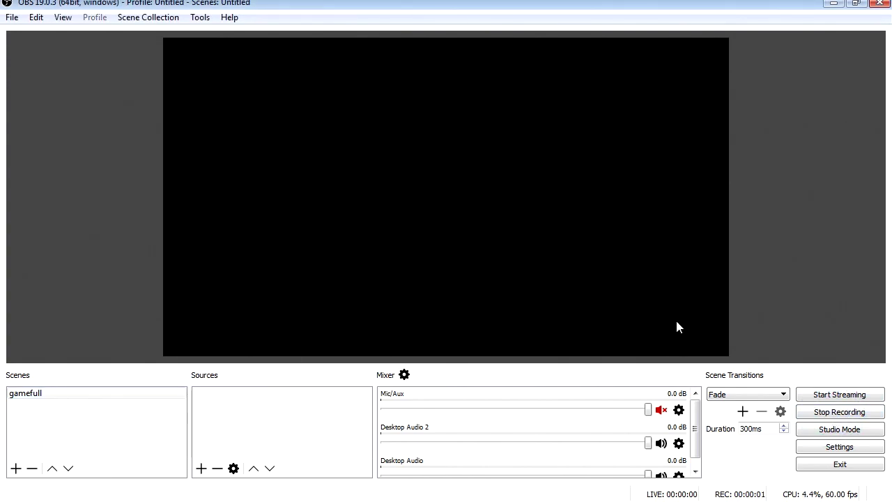
left_click(830, 415)
left_click(12, 17)
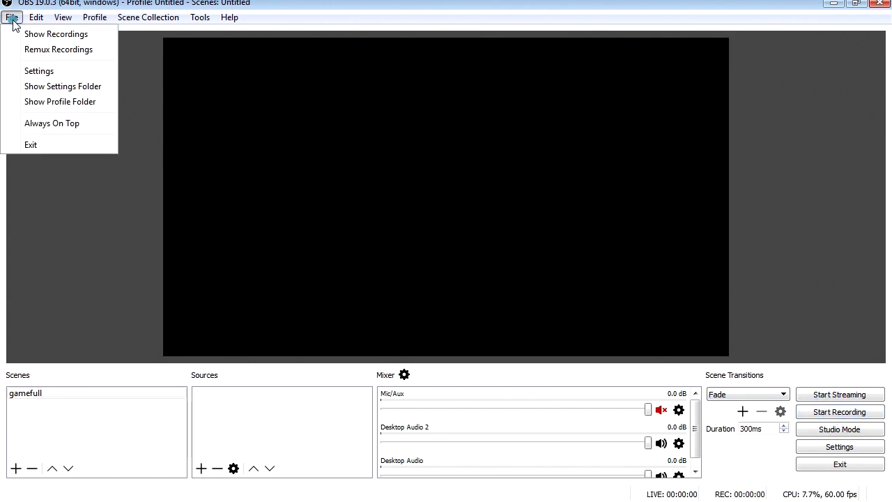
left_click(67, 35)
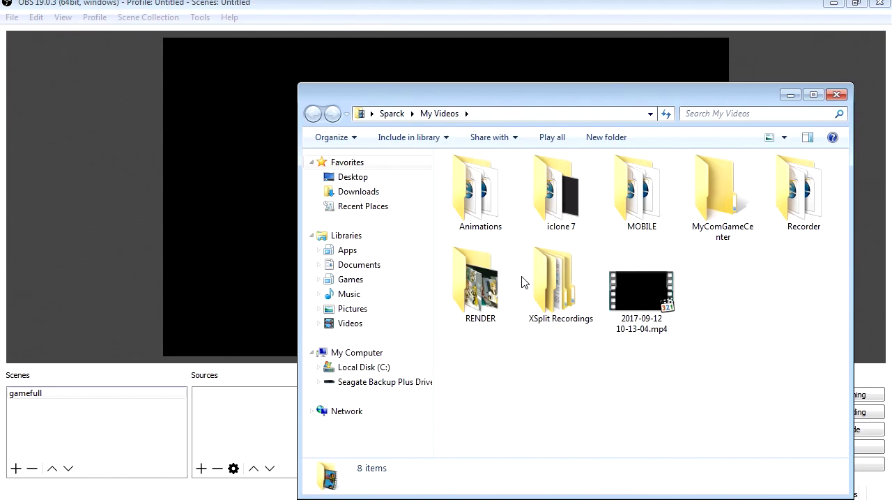
double_click(692, 92)
double_click(717, 112)
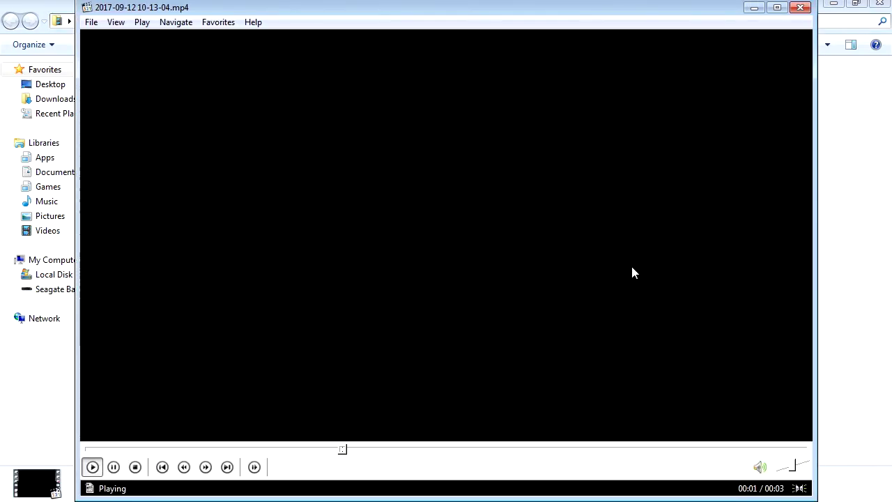
left_click(800, 6)
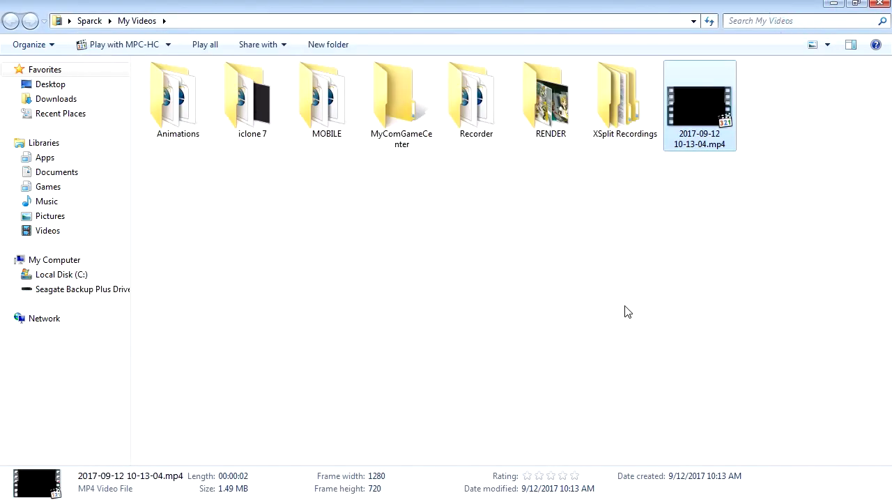
key("alt+Tab")
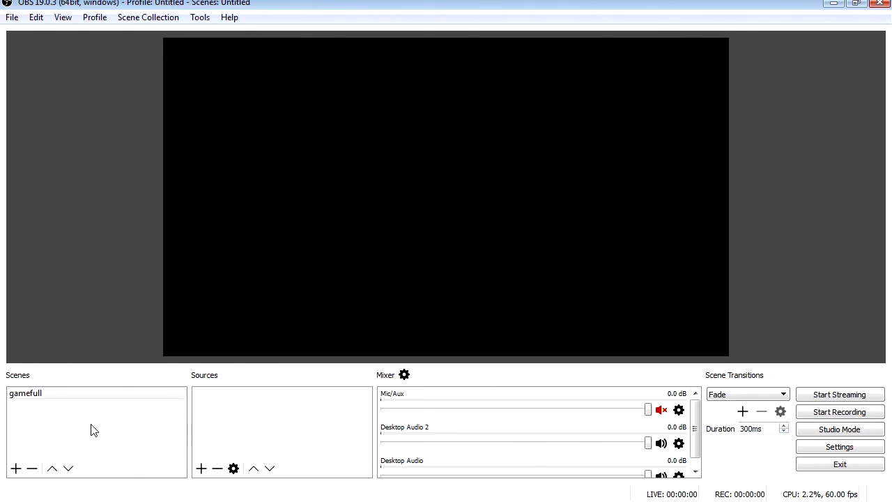
- Add 'Scene 2' with a Display Capture source of the primary monitor
left_click(15, 468)
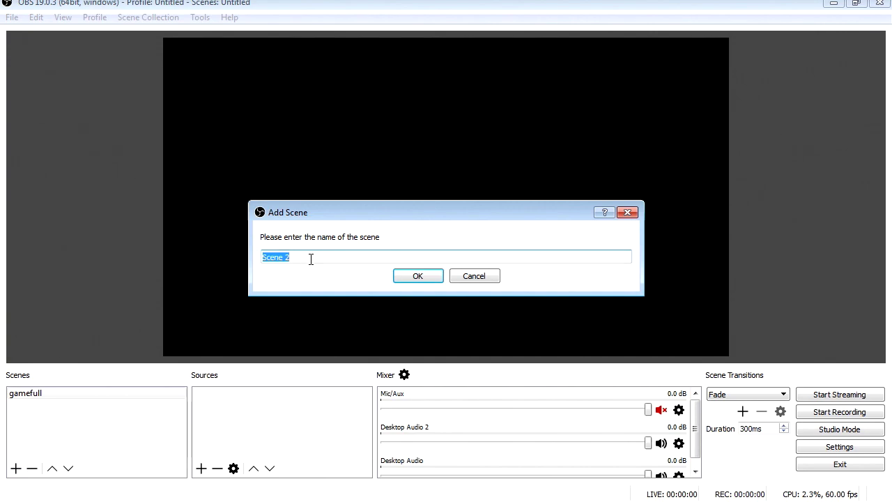
left_click(418, 276)
left_click(59, 407)
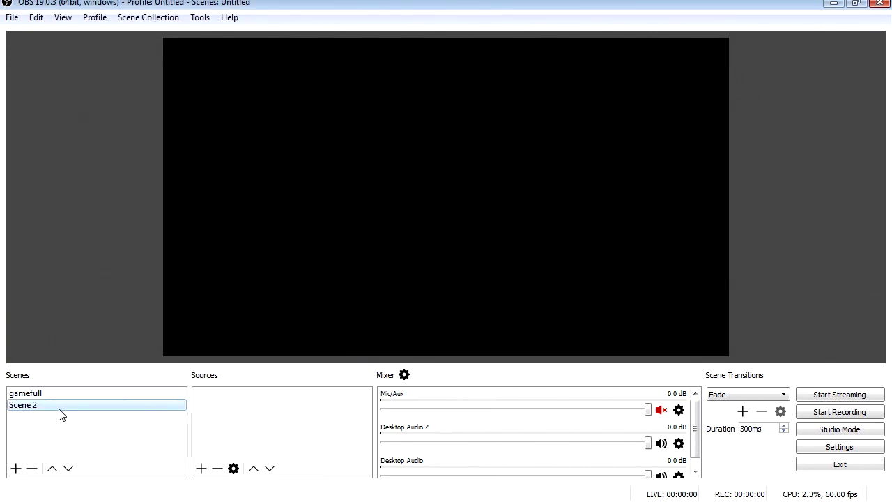
left_click(202, 468)
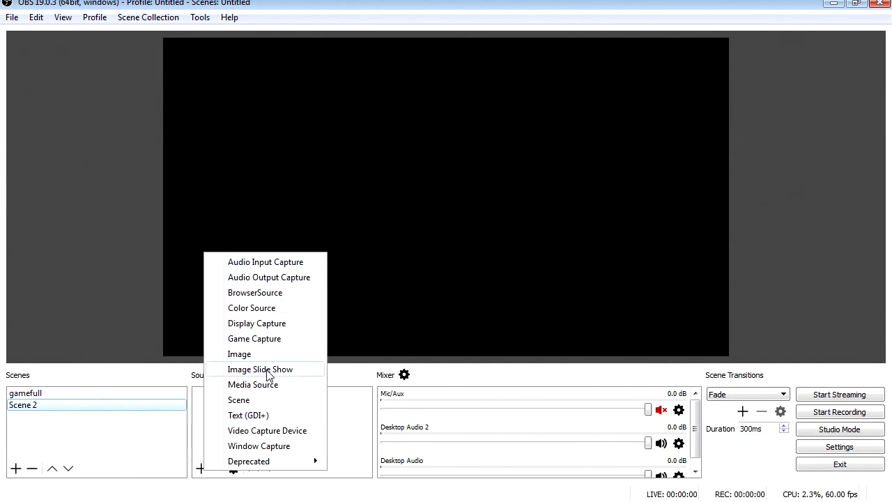
left_click(275, 326)
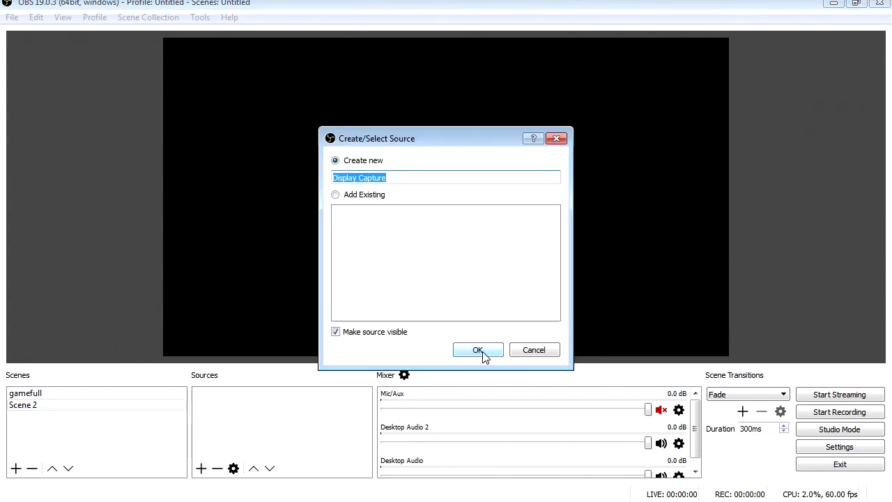
left_click(478, 350)
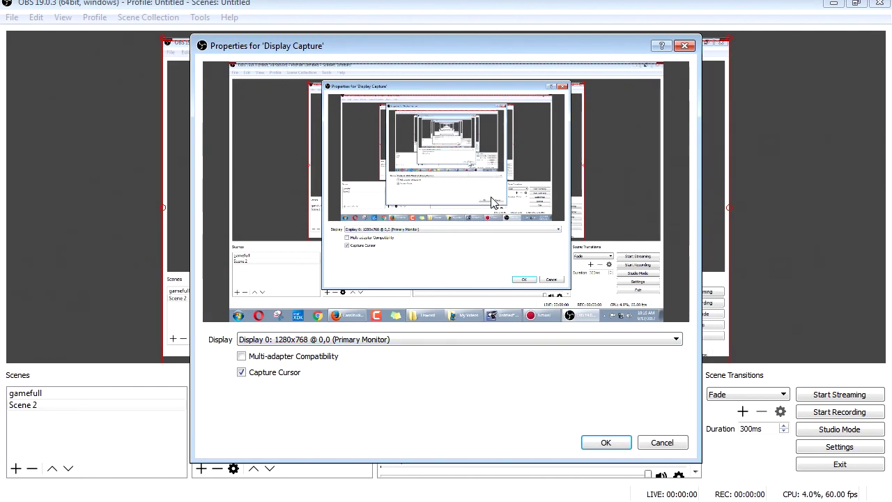
left_click(605, 443)
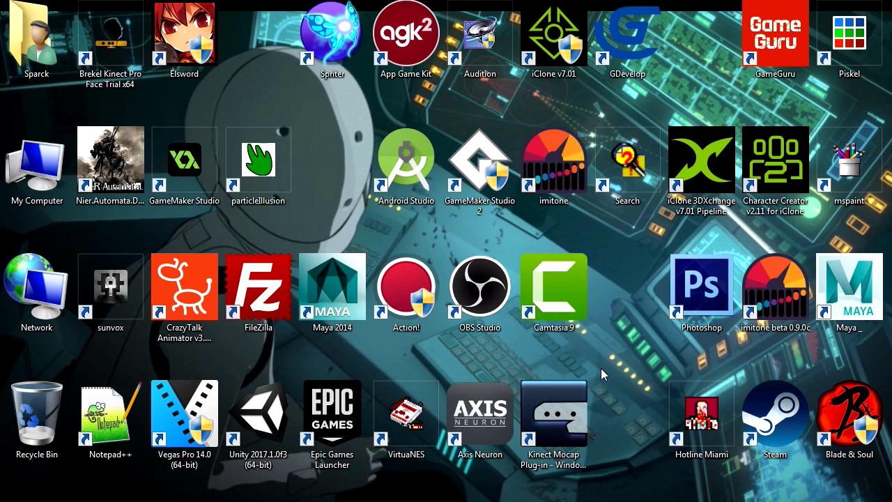
- Launch mspaint from the desktop, allowing it to run and dismissing the registry error
double_click(848, 167)
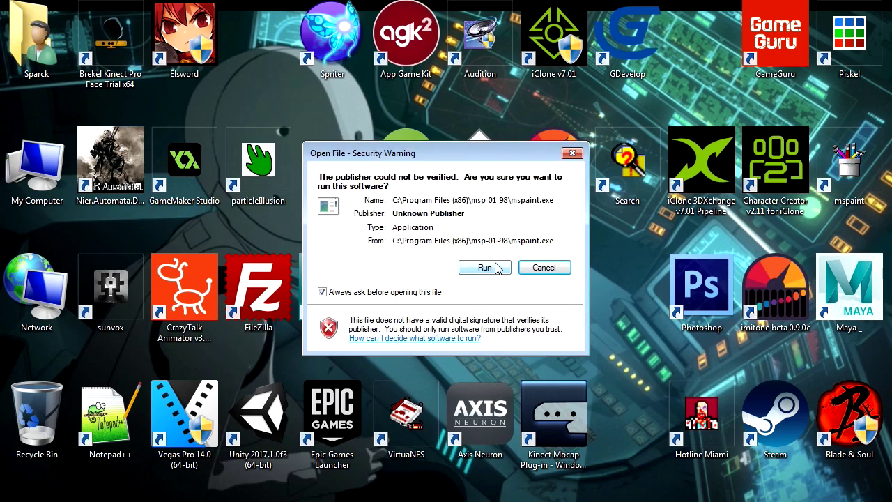
left_click(485, 268)
left_click(513, 301)
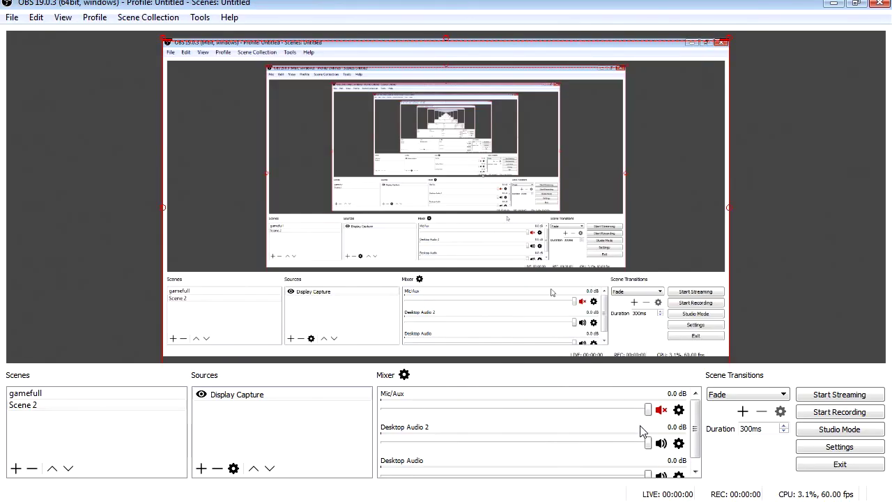
- Unmute Mic/Aux, start recording, minimize OBS, and pick Paint's Brush tool
left_click(660, 411)
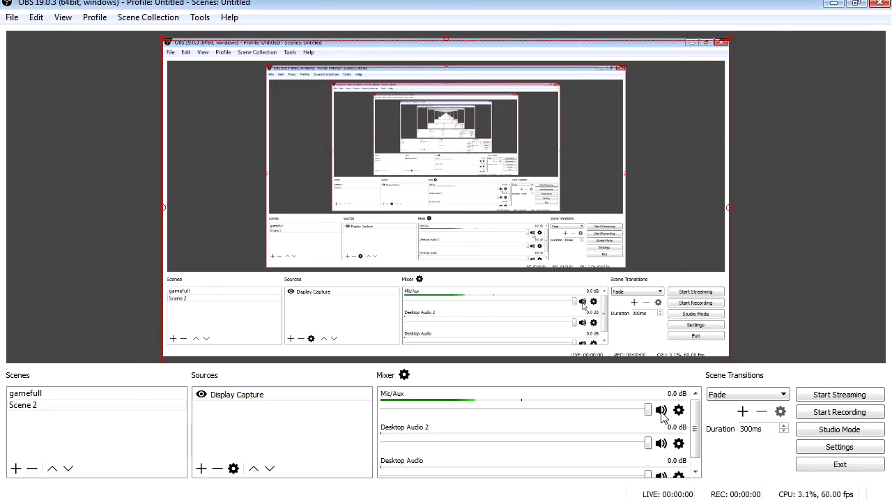
left_click(836, 416)
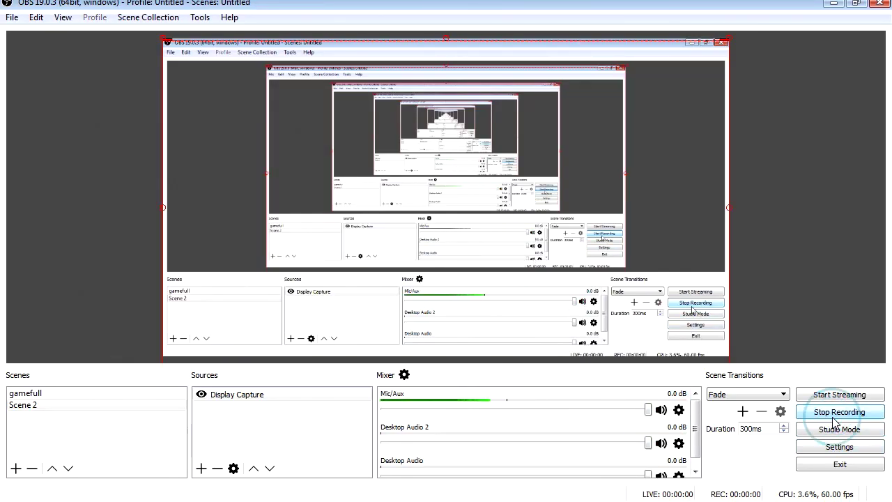
left_click(833, 4)
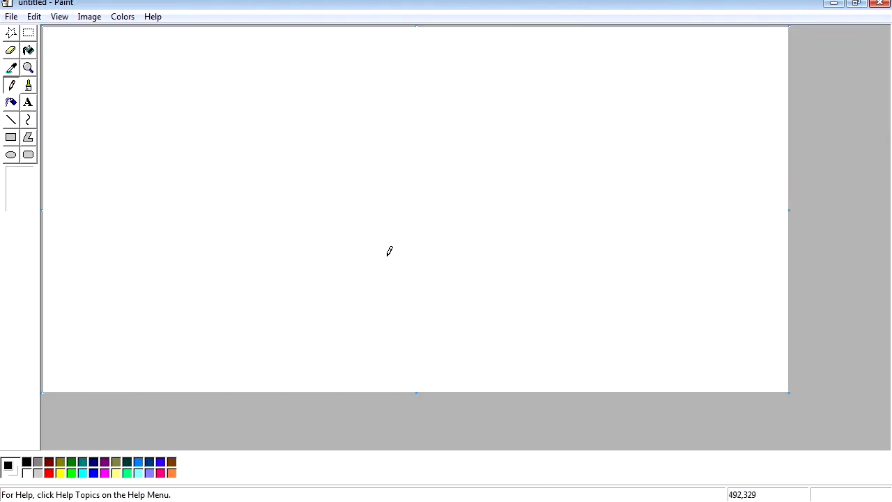
left_click(28, 85)
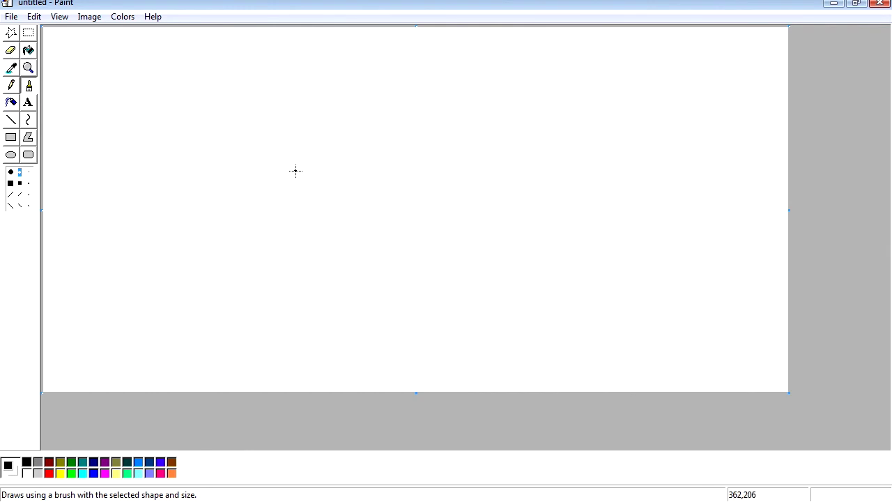
- Brush-draw the stick man's head, two arms, body and bent kicking leg, then start Kirby's outline
mouse_move(265, 130)
left_mouse_down()
mouse_move(239, 176)
mouse_move(295, 132)
left_mouse_up()
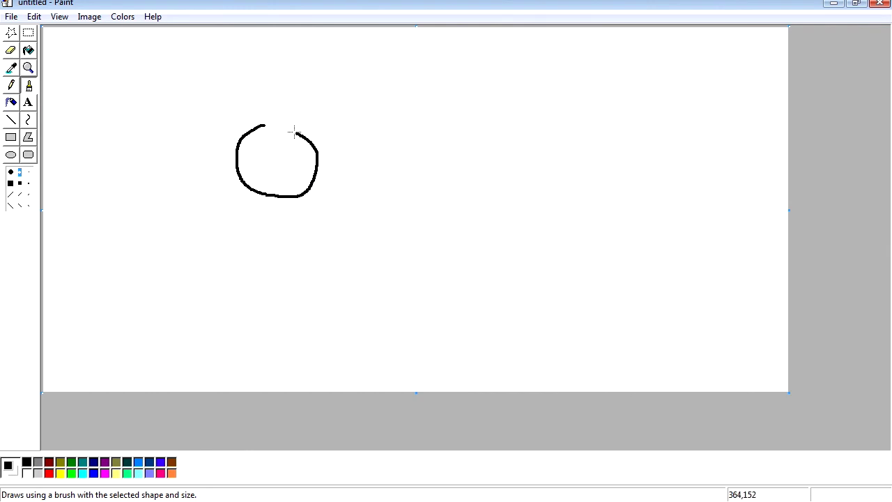
left_click_drag(272, 197, 222, 206)
left_click_drag(316, 168, 386, 149)
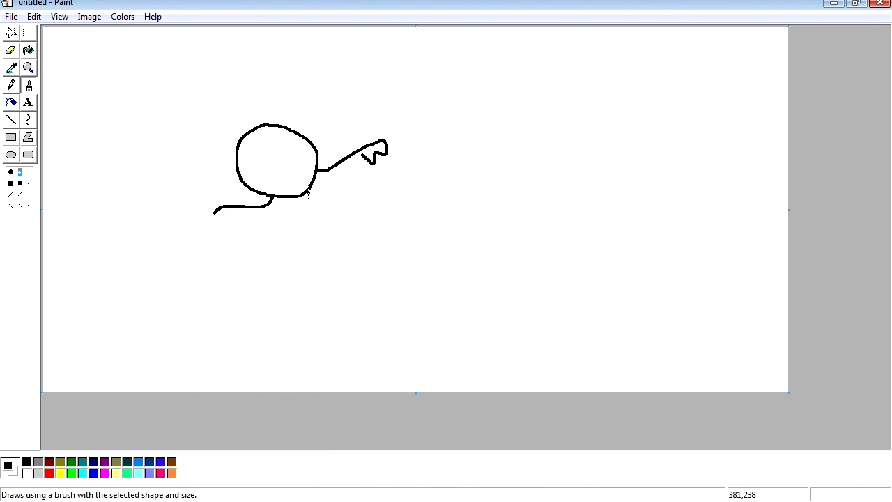
mouse_move(307, 191)
left_mouse_down()
mouse_move(380, 209)
mouse_move(351, 236)
mouse_move(388, 242)
left_mouse_up()
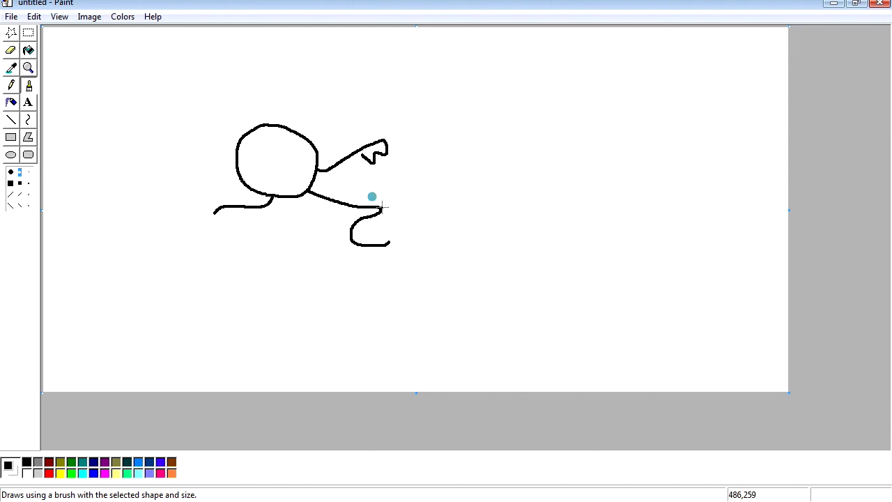
mouse_move(381, 206)
left_mouse_down()
mouse_move(451, 201)
mouse_move(490, 213)
left_mouse_up()
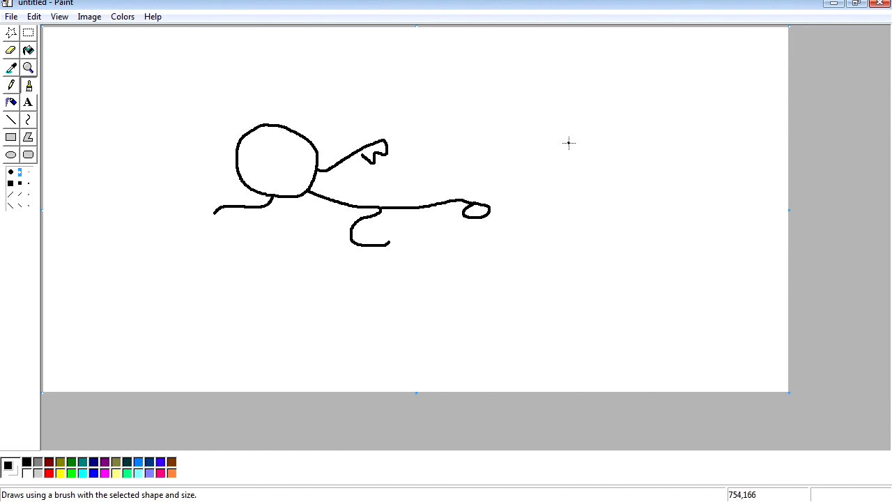
left_click_drag(564, 143, 533, 171)
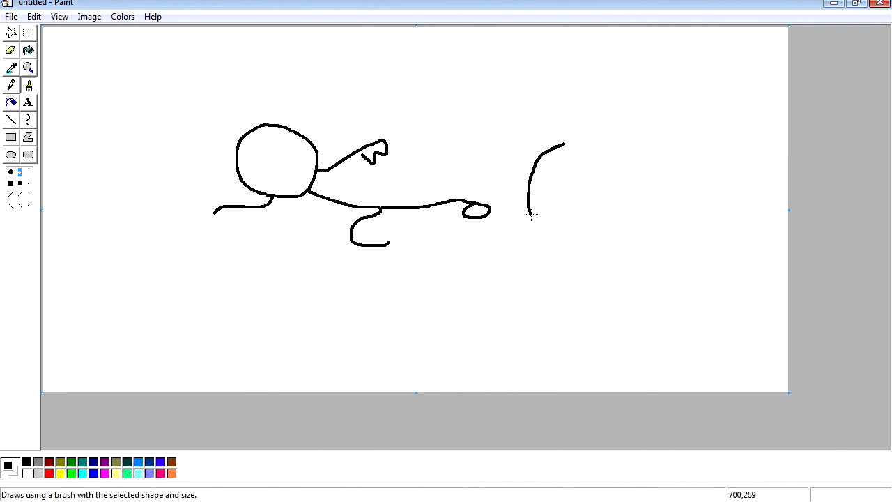
- Finish Kirby's round body, hand, mouth and squinting eyes, and add motion lines
mouse_move(530, 214)
left_mouse_down()
mouse_move(512, 245)
mouse_move(523, 275)
mouse_move(573, 279)
mouse_move(611, 256)
mouse_move(623, 207)
mouse_move(604, 171)
mouse_move(567, 144)
left_mouse_up()
mouse_move(519, 198)
left_mouse_down()
mouse_move(502, 220)
mouse_move(513, 233)
mouse_move(514, 261)
mouse_move(501, 282)
mouse_move(541, 289)
left_mouse_up()
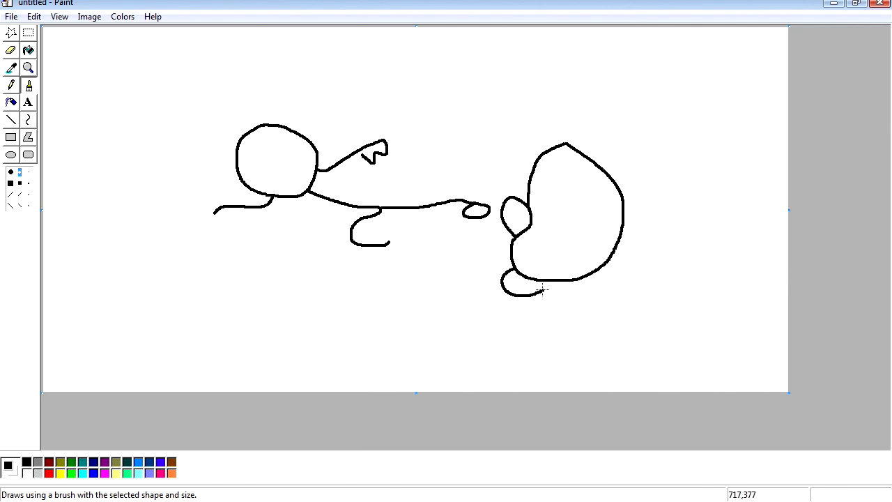
mouse_move(545, 224)
left_mouse_down()
mouse_move(550, 247)
mouse_move(557, 227)
left_mouse_up()
mouse_move(549, 184)
left_mouse_down()
mouse_move(555, 197)
mouse_move(587, 197)
left_mouse_up()
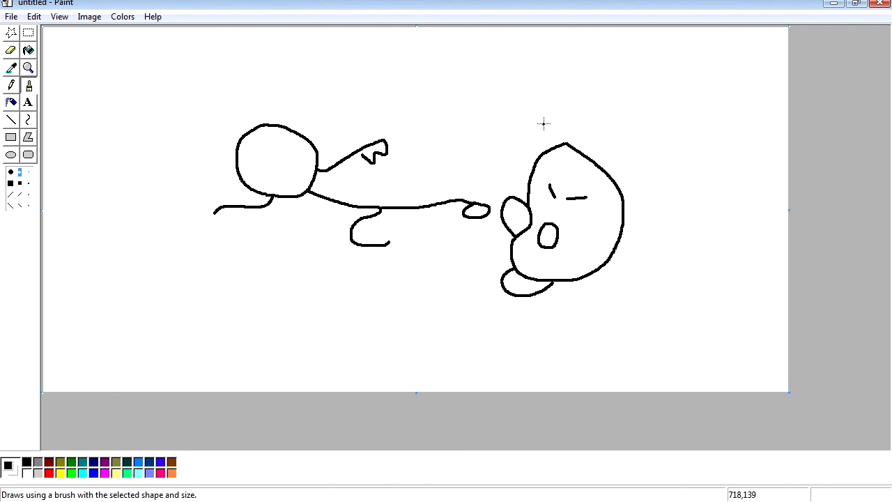
mouse_move(544, 124)
left_mouse_down()
mouse_move(516, 156)
mouse_move(507, 130)
mouse_move(502, 152)
left_mouse_up()
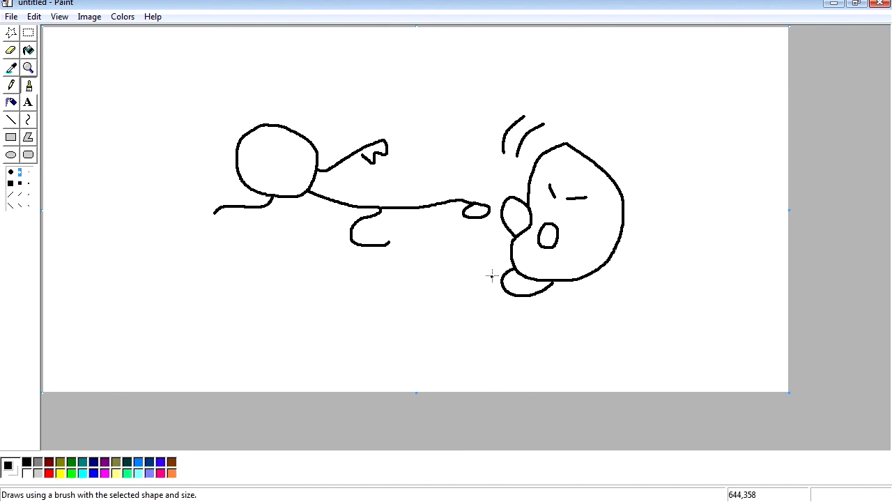
left_click_drag(493, 271, 488, 302)
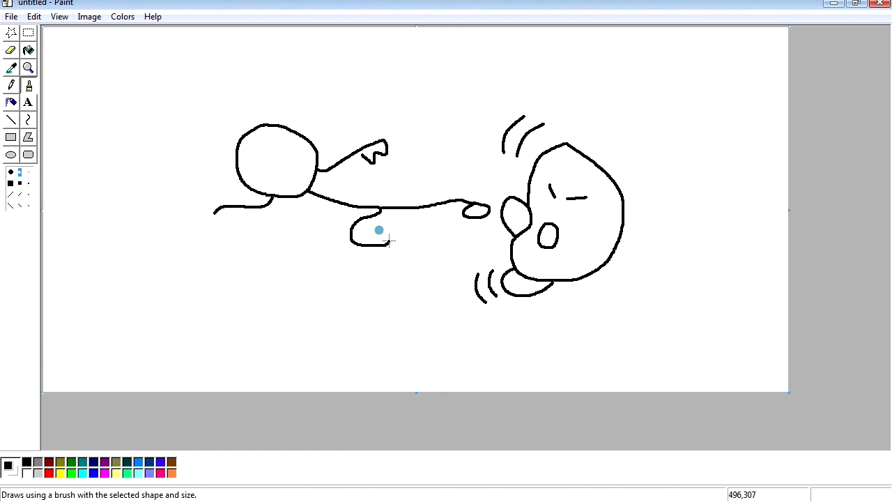
- Give the stick man a foot, two eyes, a mouth and a hand
left_click_drag(389, 242, 404, 266)
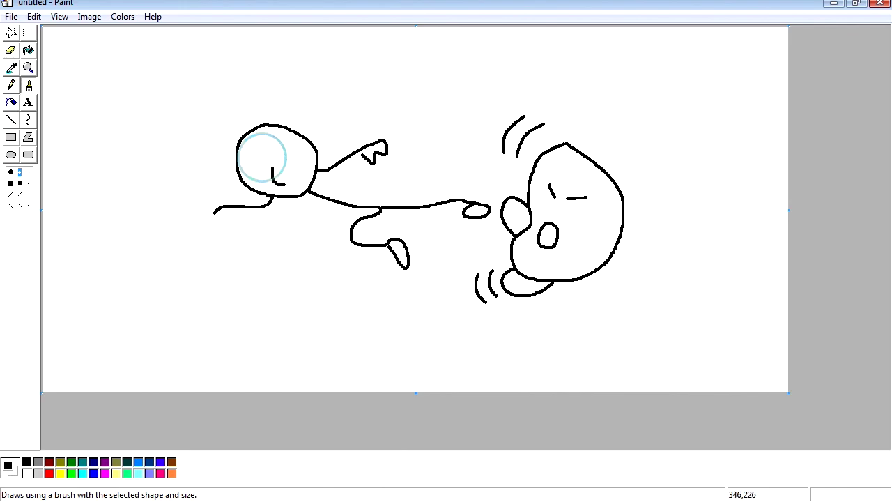
mouse_move(273, 167)
left_mouse_down()
mouse_move(269, 151)
mouse_move(279, 145)
left_mouse_up()
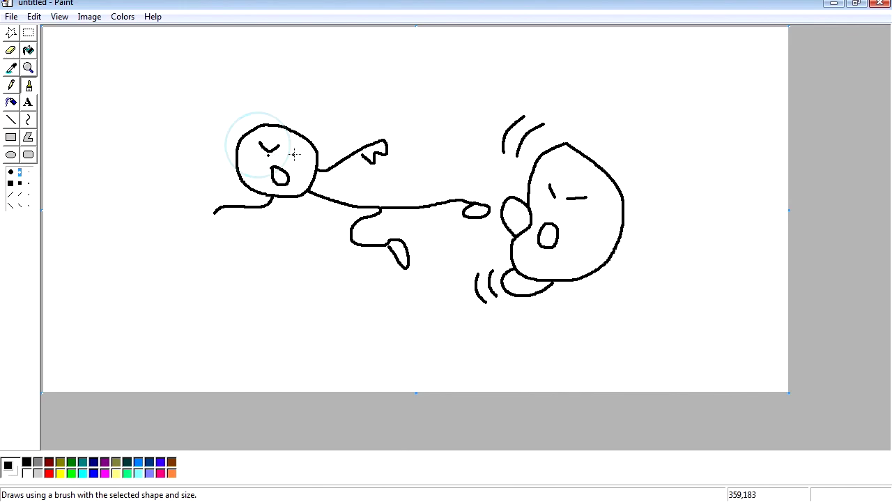
left_click(296, 152)
mouse_move(216, 214)
left_mouse_down()
mouse_move(213, 188)
mouse_move(241, 231)
left_mouse_up()
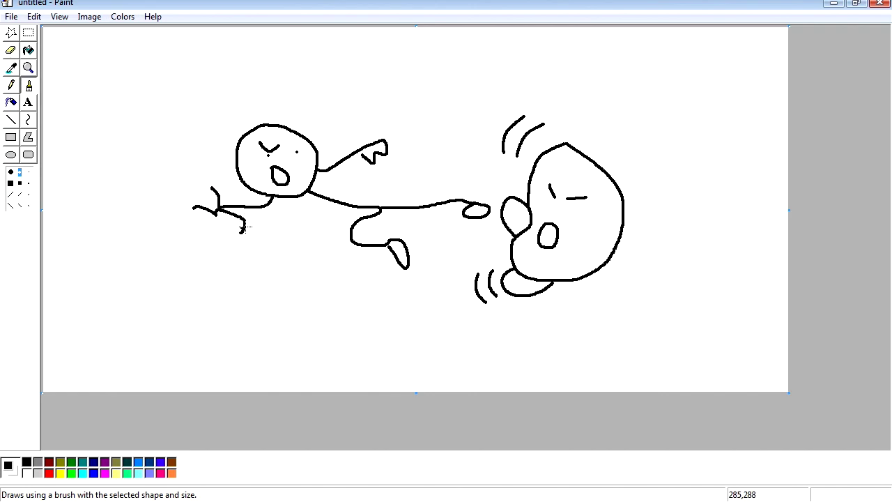
left_click(360, 155)
- Draw black ground shadows under Kirby and the stick man
mouse_move(573, 349)
left_mouse_down()
mouse_move(602, 343)
mouse_move(564, 347)
left_mouse_up()
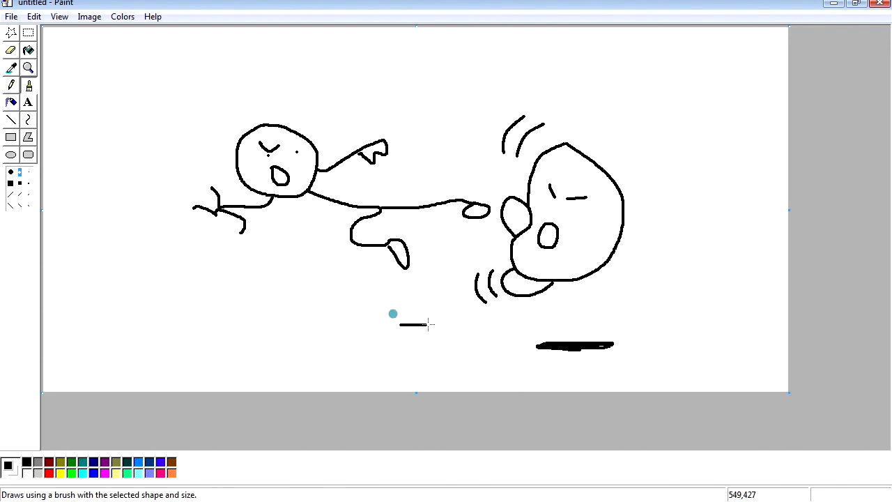
mouse_move(430, 324)
left_mouse_down()
mouse_move(296, 333)
mouse_move(322, 332)
left_mouse_up()
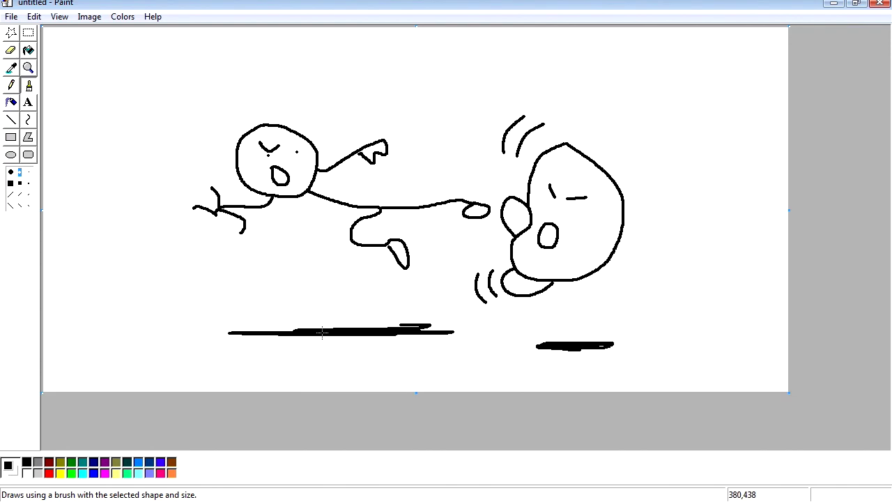
double_click(162, 473)
- Define a custom light pink colour and fill Kirby's body with it
left_click(507, 175)
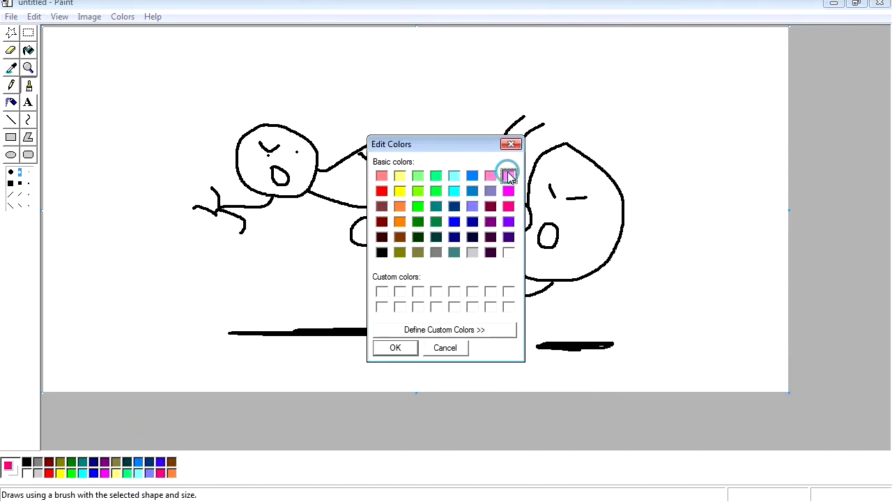
left_click(469, 333)
left_click(588, 348)
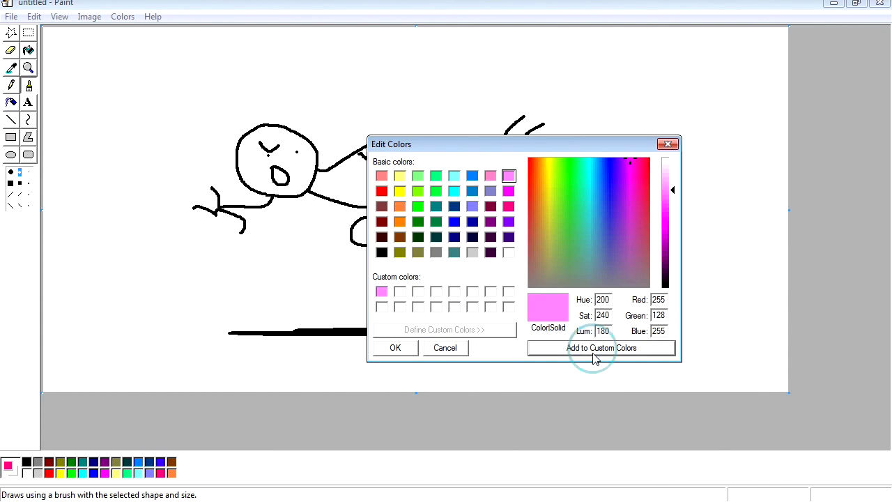
left_click(395, 348)
left_click(29, 50)
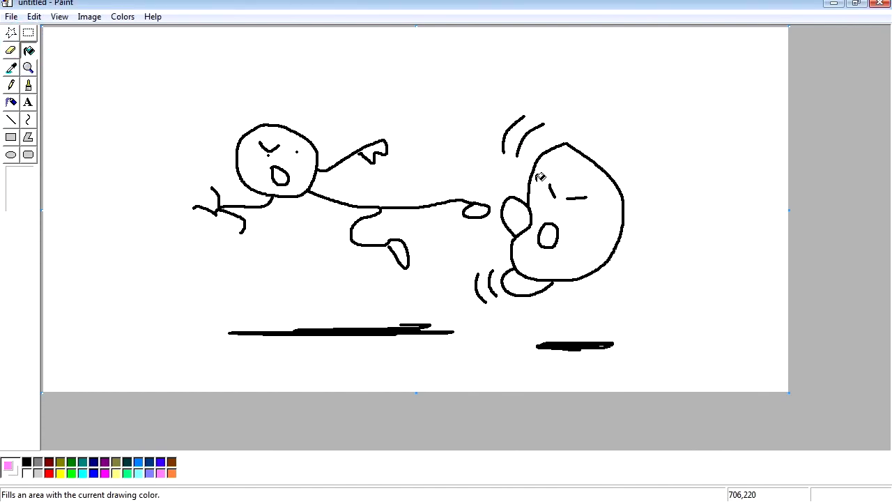
left_click(607, 208)
- Define a darker magenta and fill Kirby's foot and hand with it
double_click(163, 475)
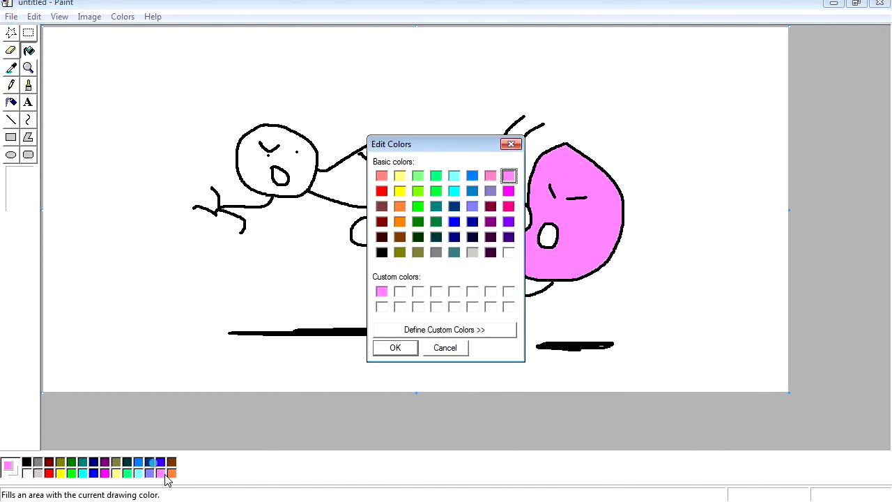
left_click(459, 329)
left_click(672, 240)
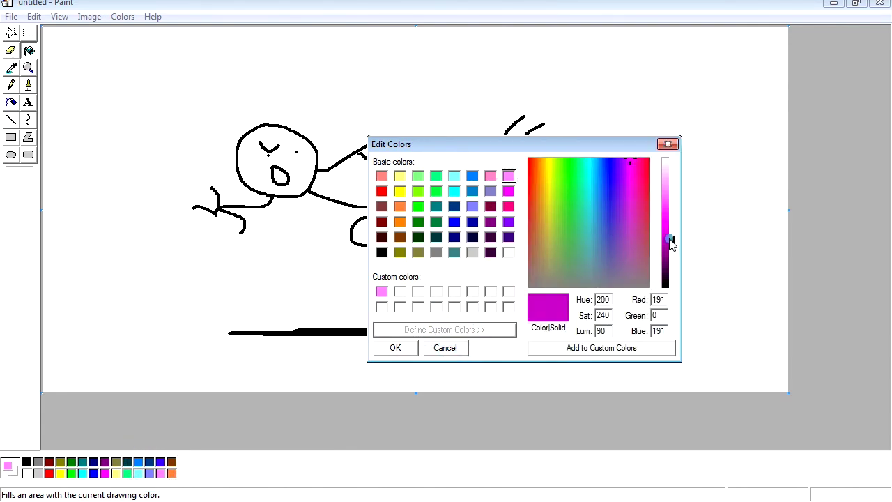
left_click(574, 351)
left_click(395, 348)
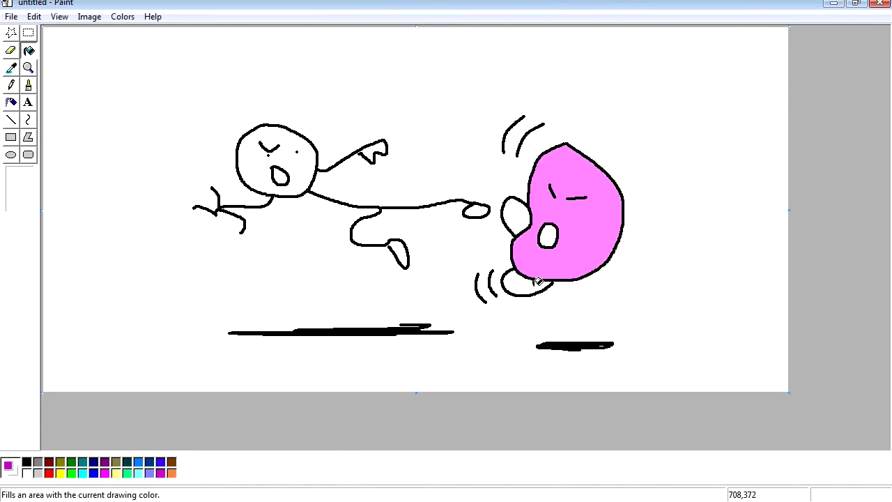
left_click(521, 283)
left_click(518, 217)
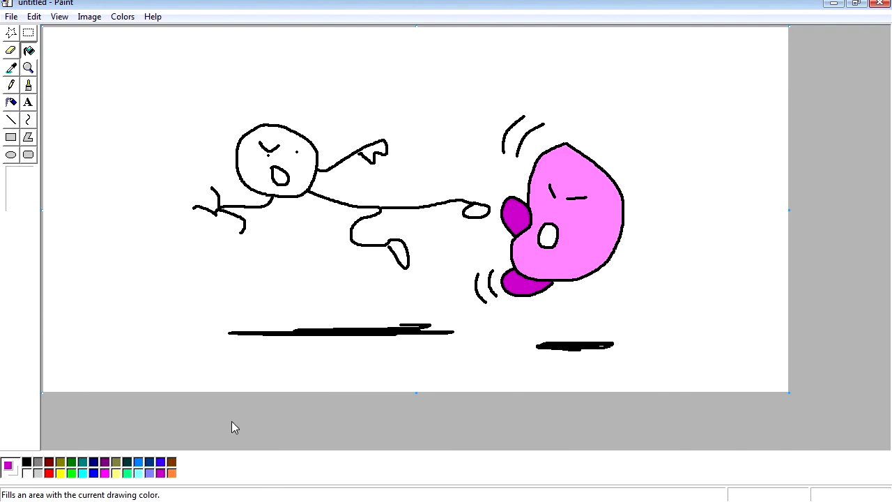
- Fill the stick man's head bright green and the background light cyan, then return to OBS
left_click(71, 473)
left_click(289, 155)
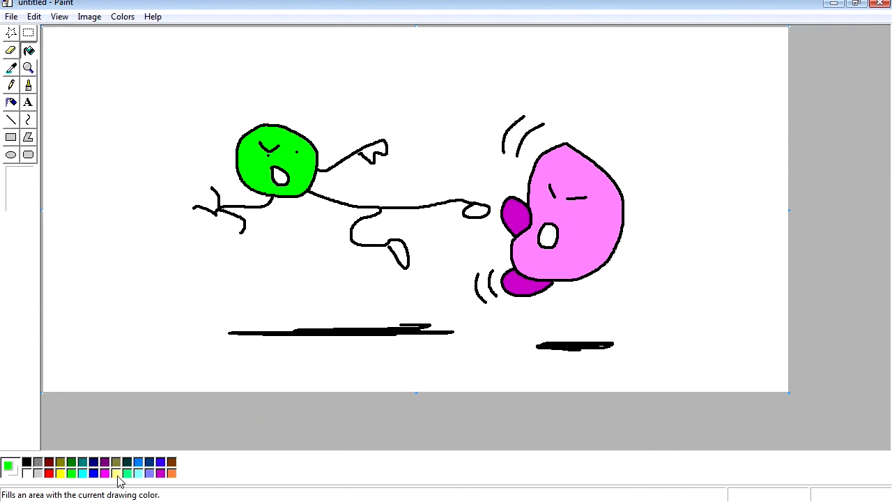
left_click(139, 473)
left_click(199, 293)
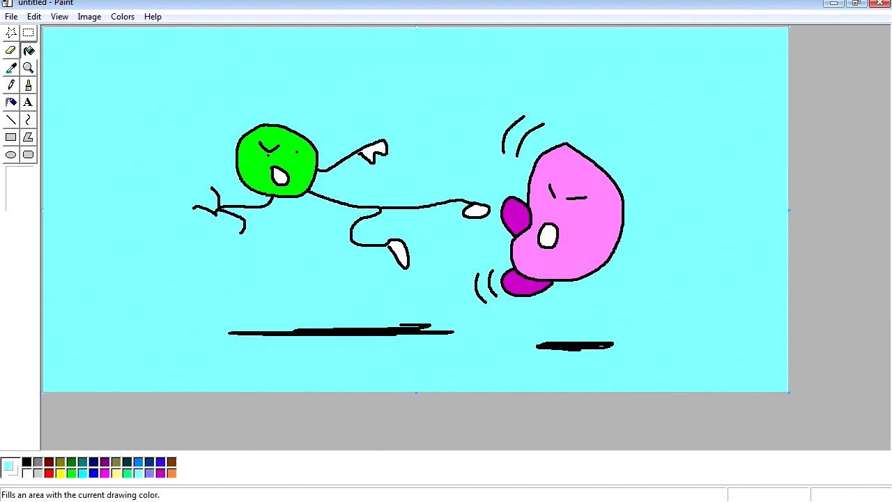
key("alt+Tab")
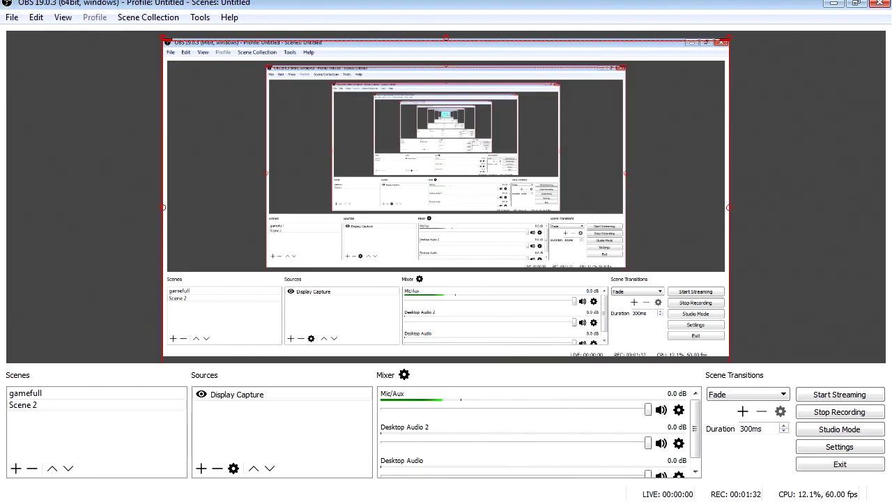
- Stop recording, mute Mic/Aux, and play the new mp4 from Show Recordings, skipping to the drawing
left_click(660, 410)
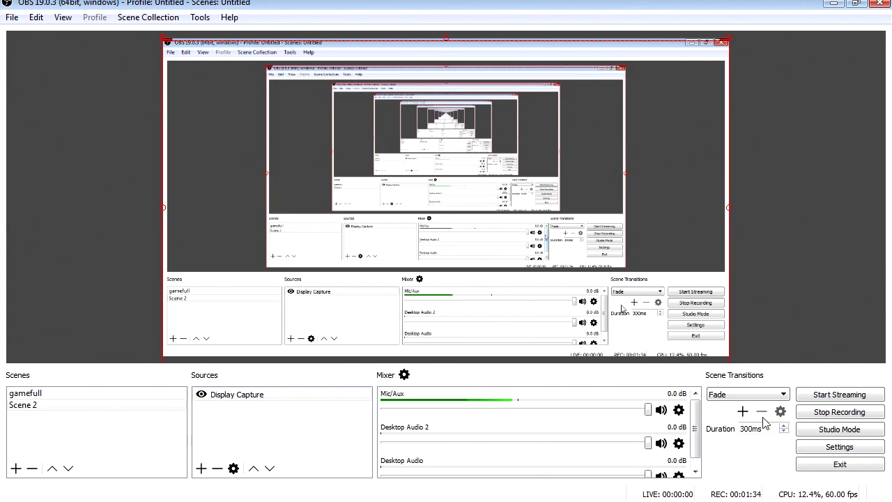
left_click(839, 411)
left_click(13, 18)
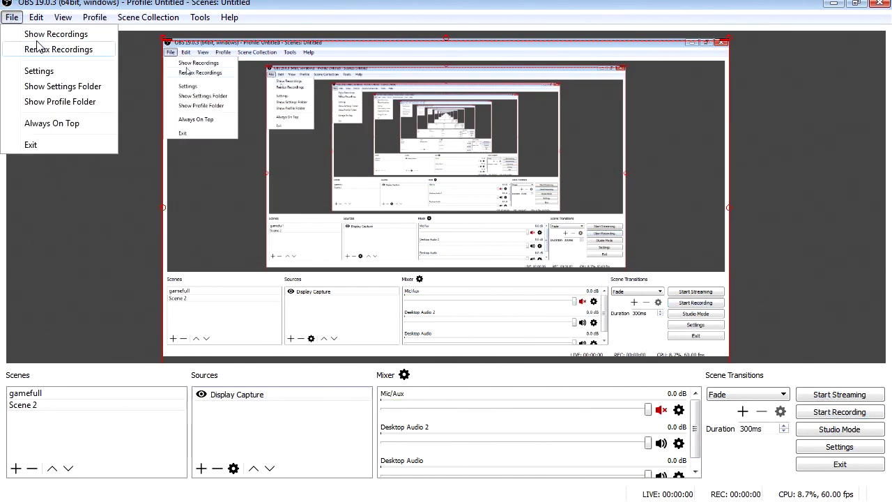
left_click(44, 39)
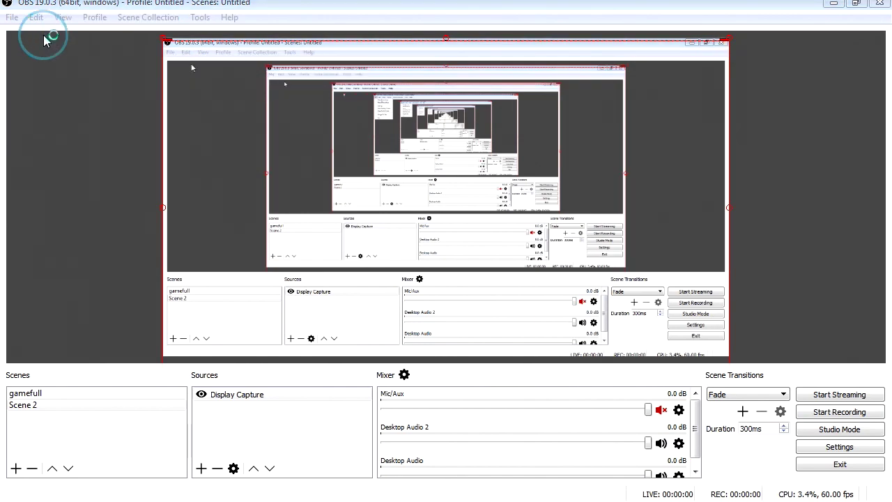
left_click(742, 211)
double_click(742, 211)
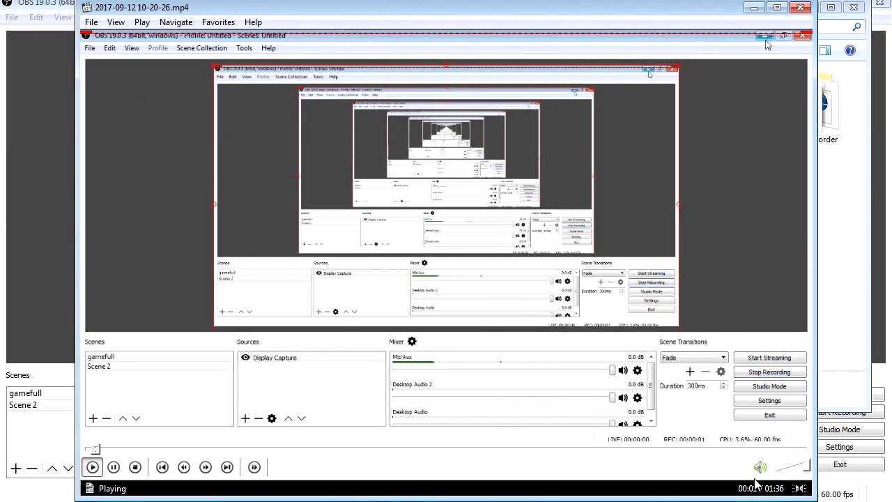
left_click(193, 449)
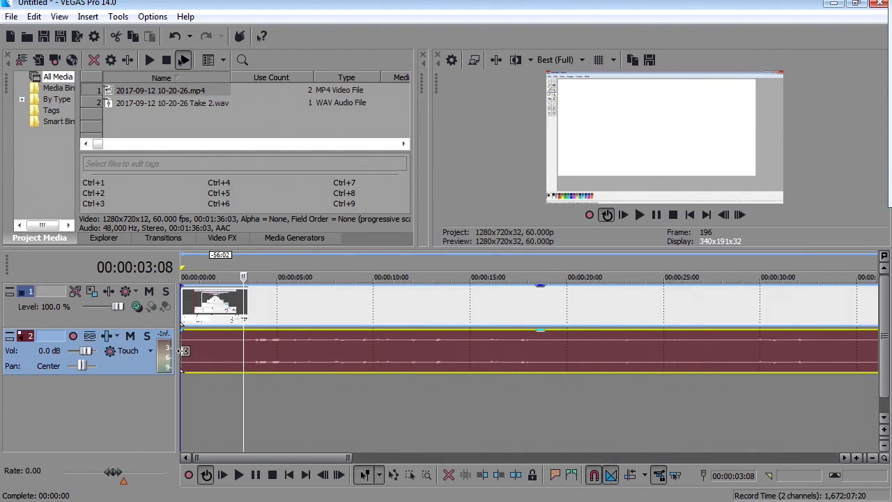
- Normalize the recording's audio event via Switches > Normalize so it plays louder
scroll(188, 358, "up", 2)
left_click_drag(188, 358, 217, 361)
left_click(299, 370)
right_click(280, 354)
mouse_move(320, 362)
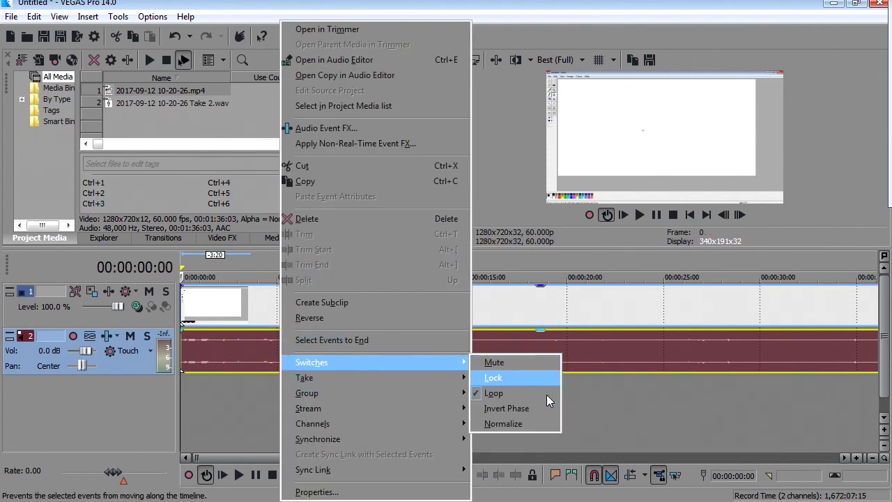
left_click(531, 423)
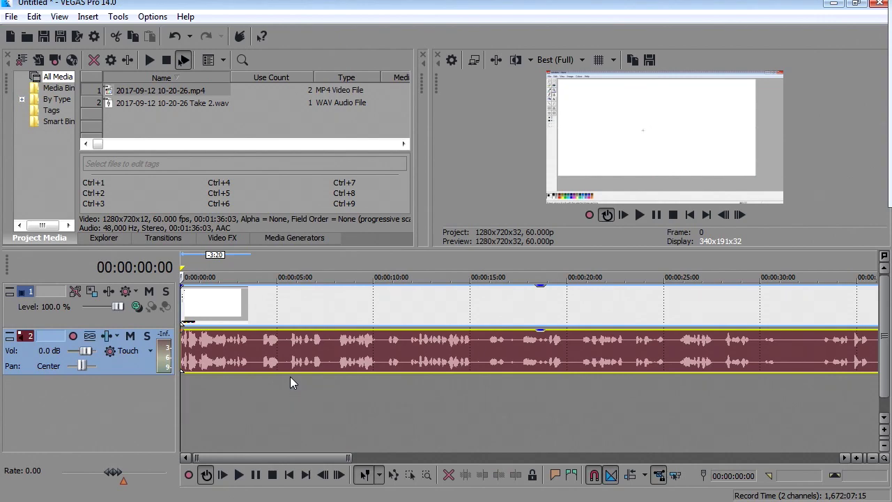
- Play the timeline and set the cursor at 00:00:59:11 for the cut
left_click(639, 216)
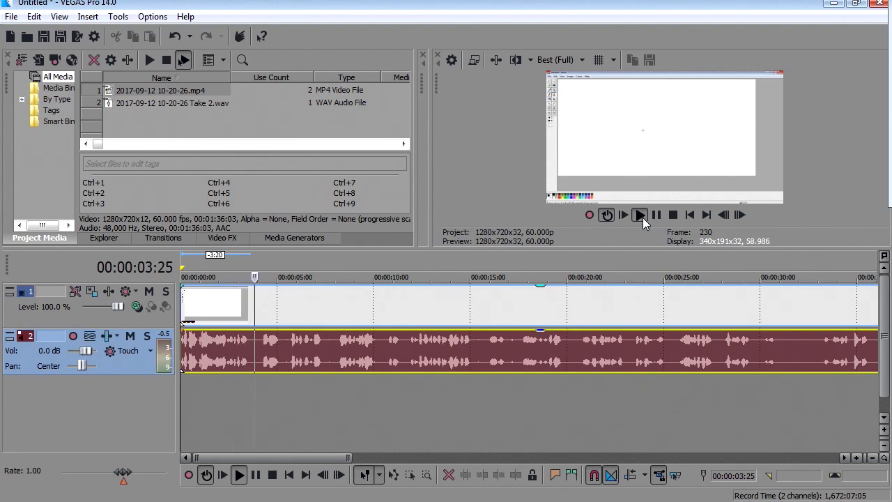
left_click(657, 215)
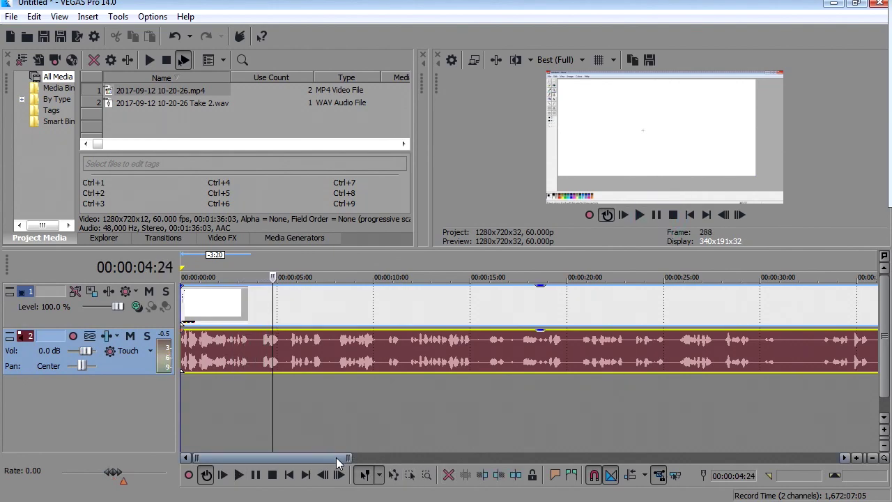
left_click_drag(335, 457, 446, 457)
left_click(519, 359)
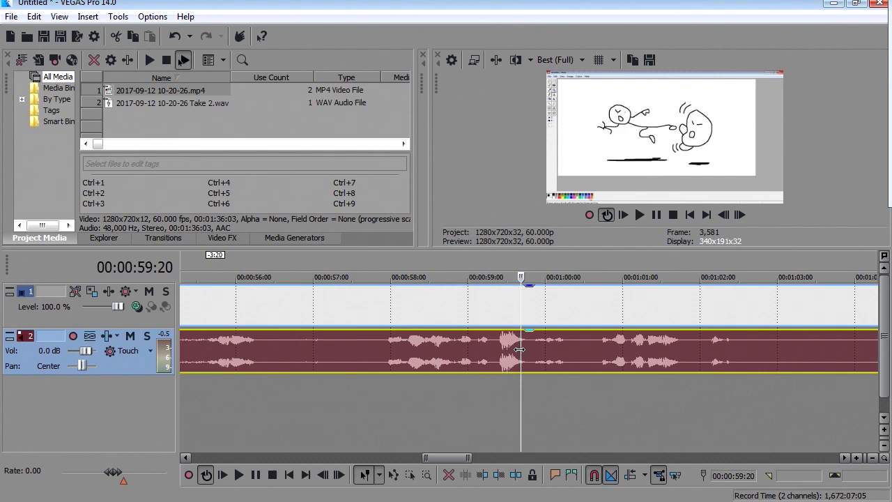
left_click(493, 350)
key("space")
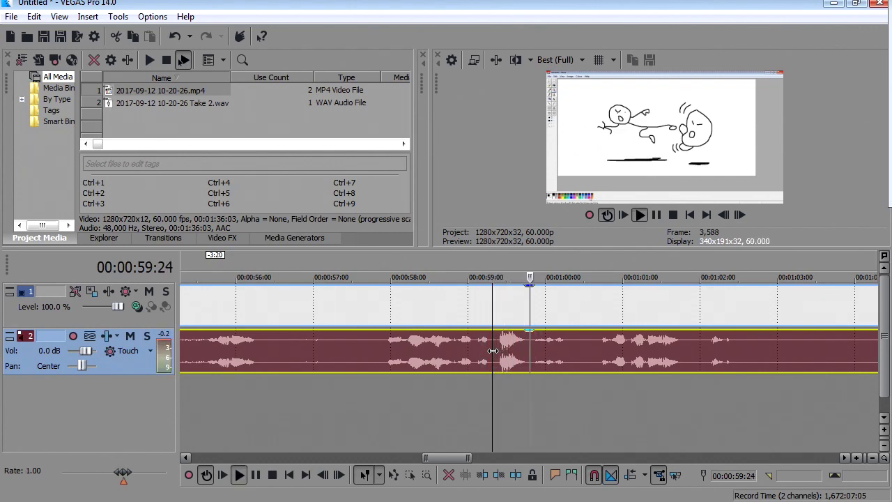
left_click(493, 350)
key("Return")
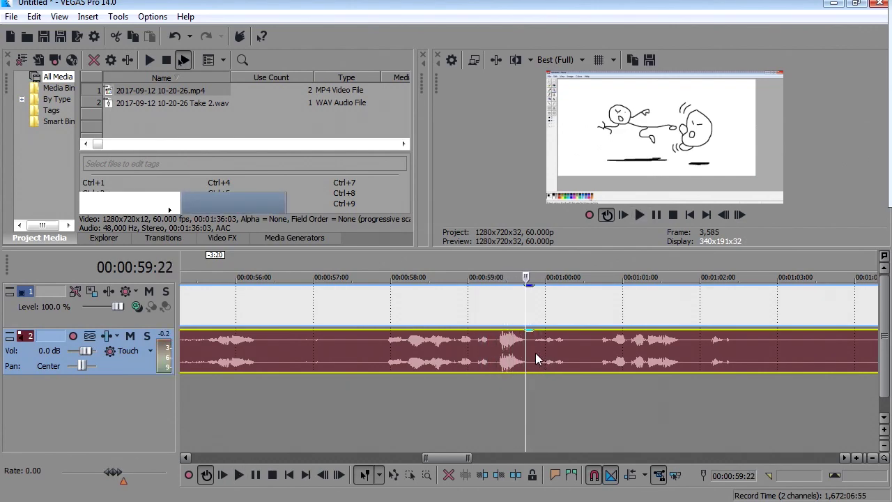
left_click(500, 352)
left_click(497, 354)
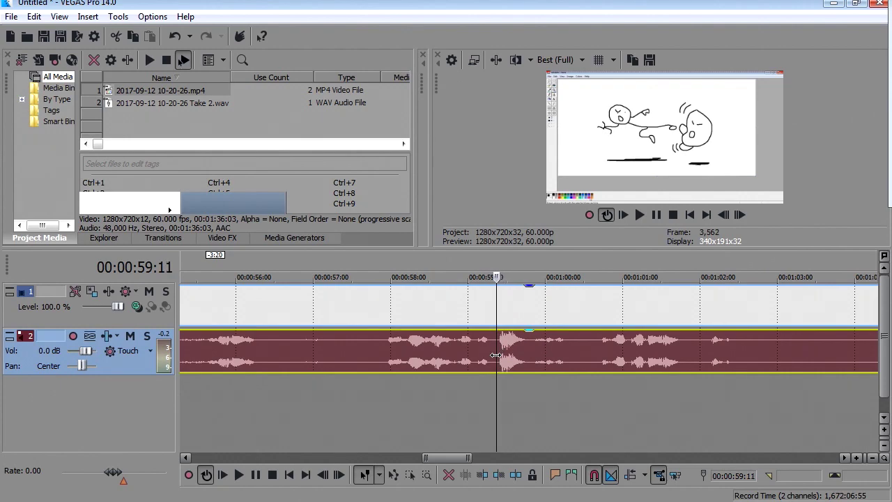
- Split at 59:11 and 59:24, delete the middle piece, and slide later events left to close the gap
key("s")
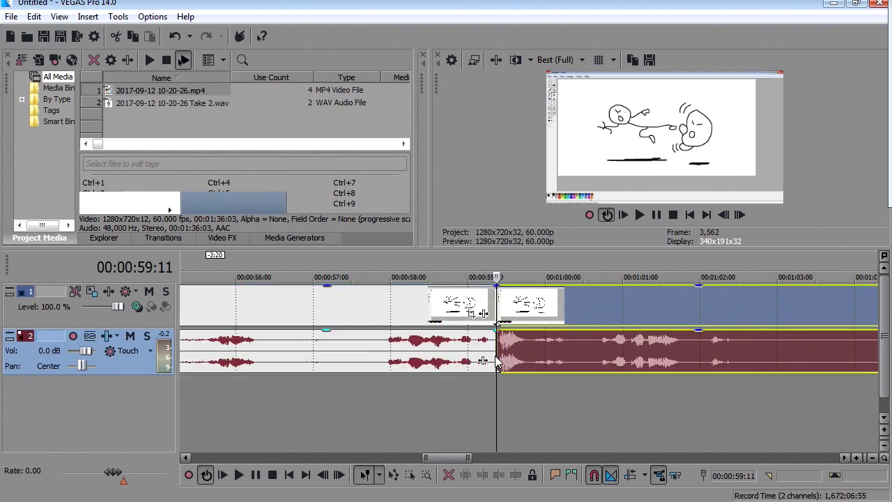
left_click_drag(497, 402, 528, 402)
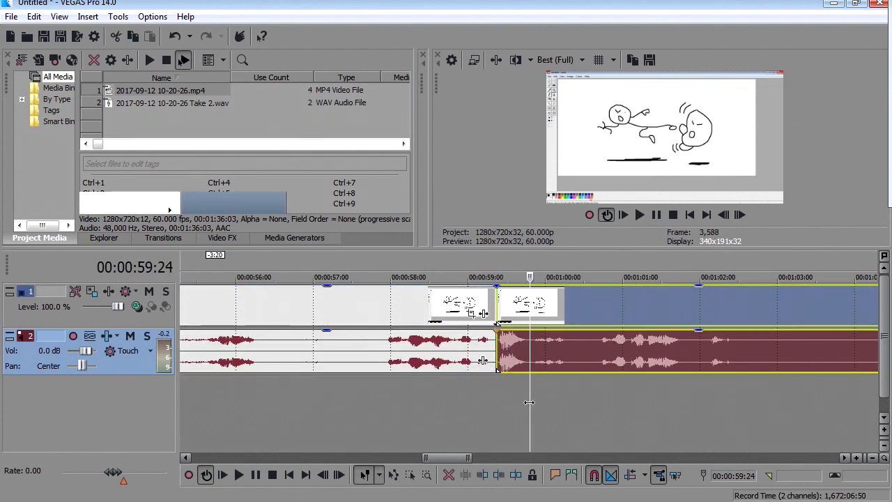
key("s")
left_click(512, 342)
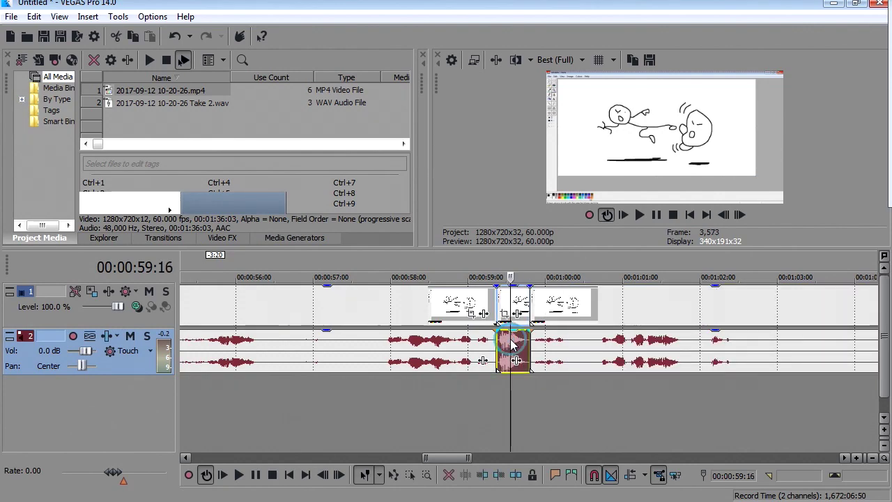
key("Delete")
left_click(563, 354)
left_click_drag(563, 354, 542, 361)
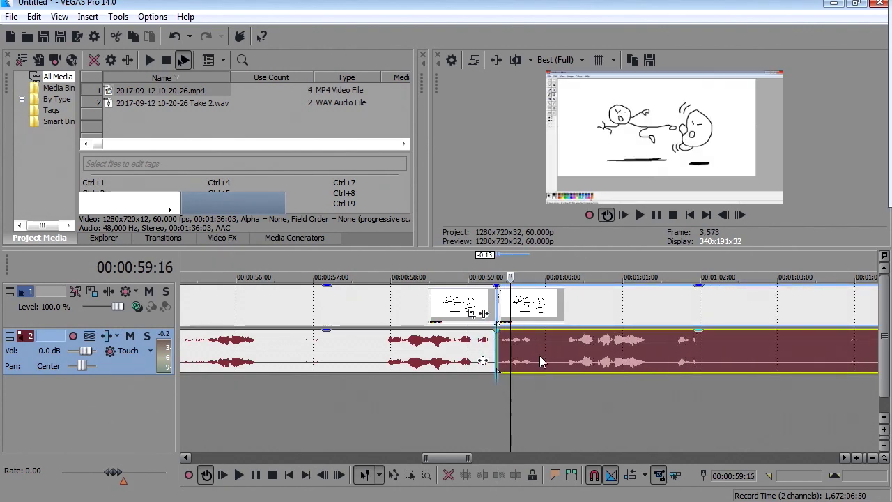
- Play the project from 01:15:11 to review the ending
left_click_drag(446, 457, 557, 470)
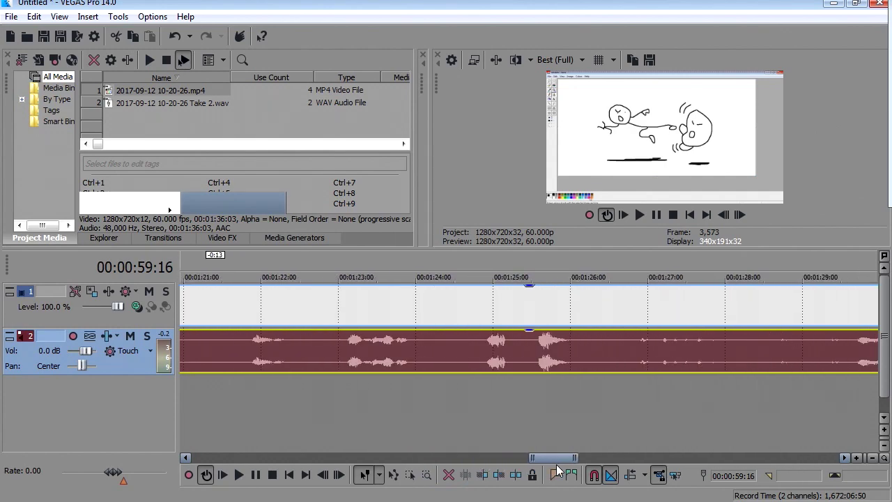
scroll(383, 312, "down", 6)
left_click(529, 355)
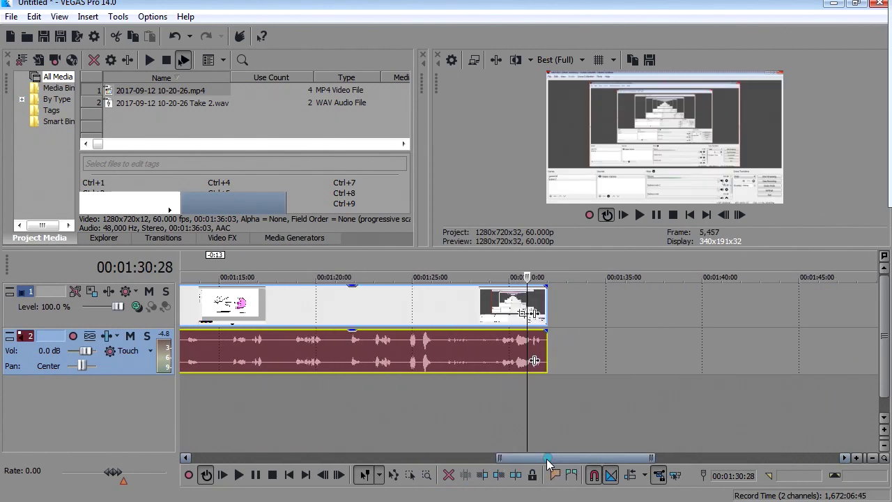
left_click_drag(548, 459, 506, 460)
left_click(421, 347)
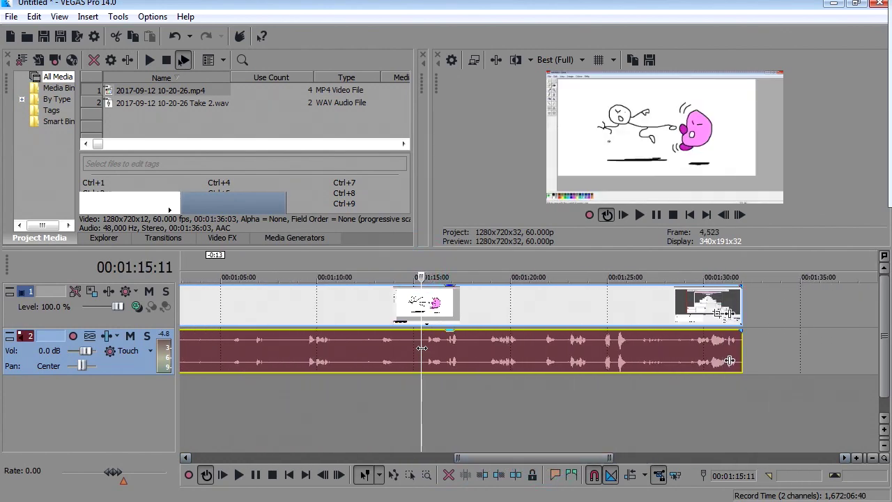
key("space")
- Insert a new audio track for the Sneaky_Snooper.mp3 music and start File > Export
right_click(139, 368)
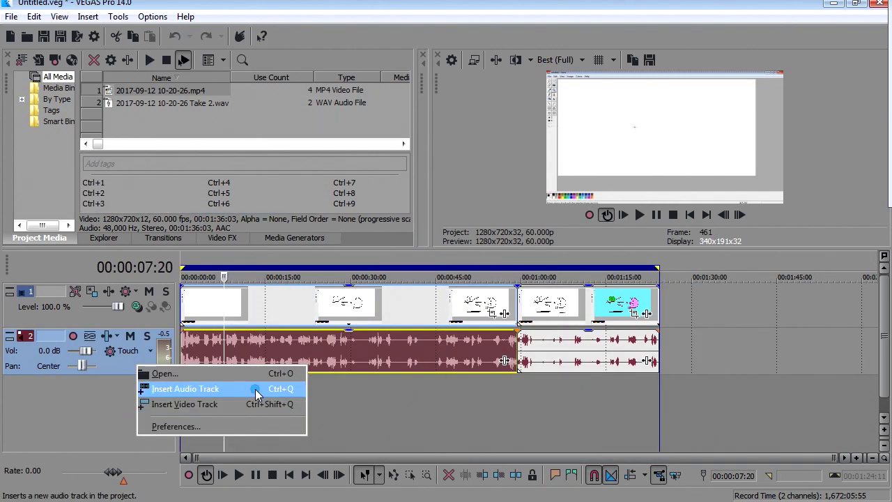
left_click(258, 395)
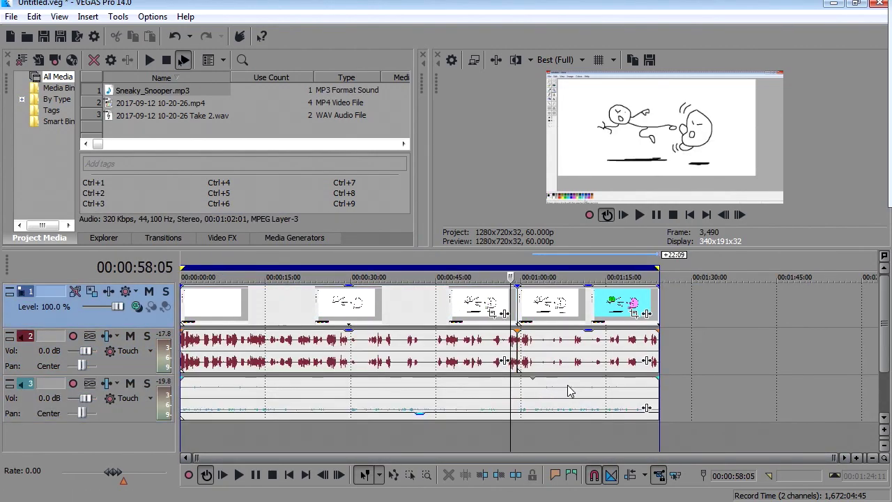
left_click(11, 16)
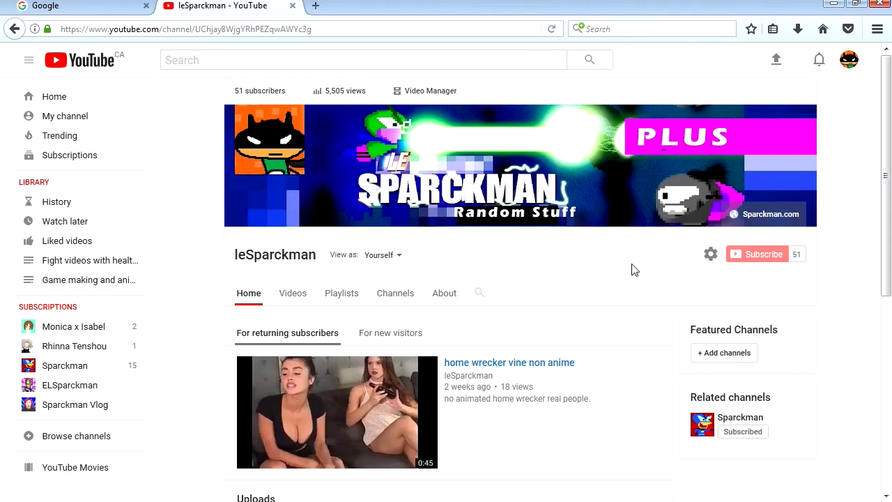
- Upload le mspaint.MP4 to YouTube
left_click(776, 63)
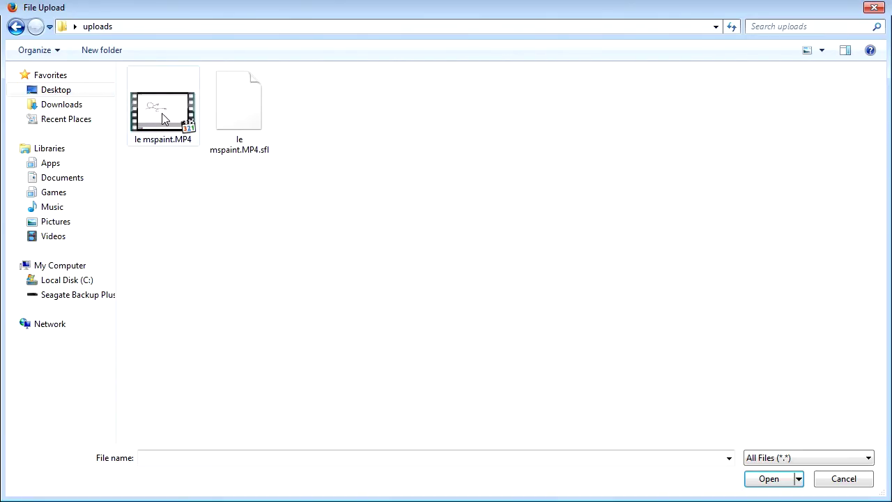
left_click(163, 115)
left_click(769, 478)
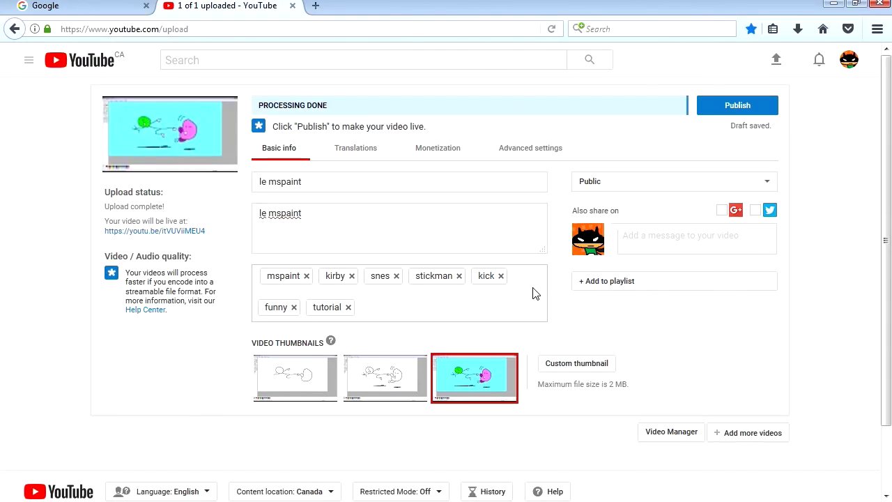
- Turn on monetization with ads and open the Category list in Advanced settings
left_click(439, 153)
left_click(361, 177)
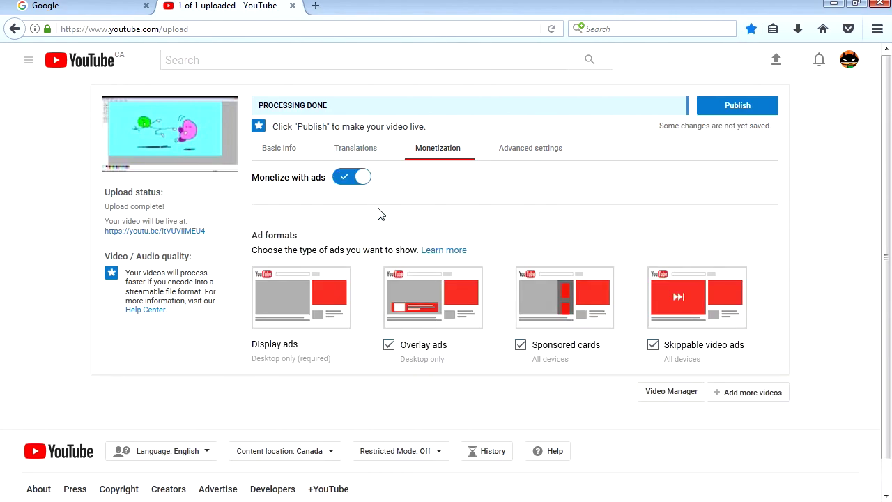
left_click(530, 148)
left_click(577, 201)
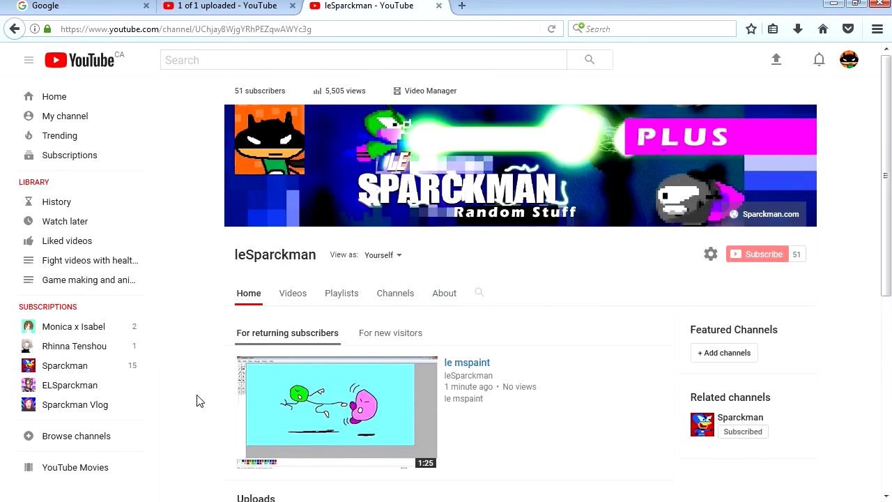
- Scroll the channel page to confirm 'le mspaint' (1:25) leads the Uploads row
scroll(196, 400, "down", 3)
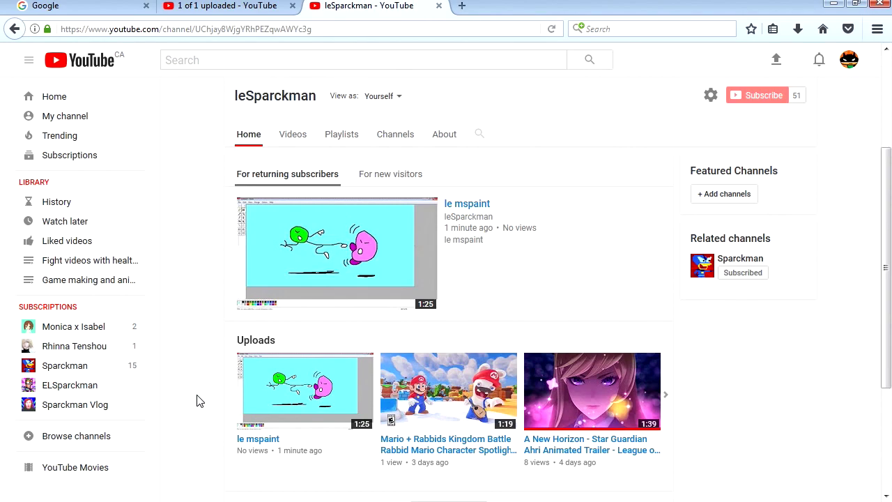
scroll(196, 399, "up", 1)
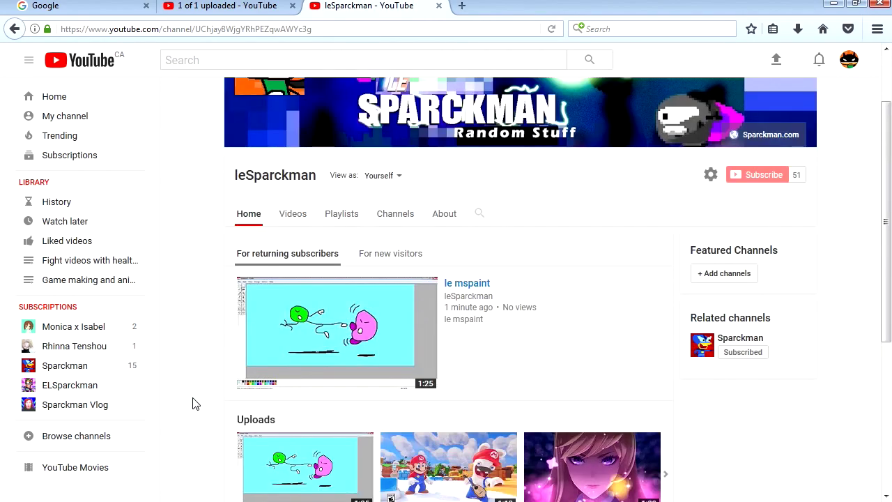